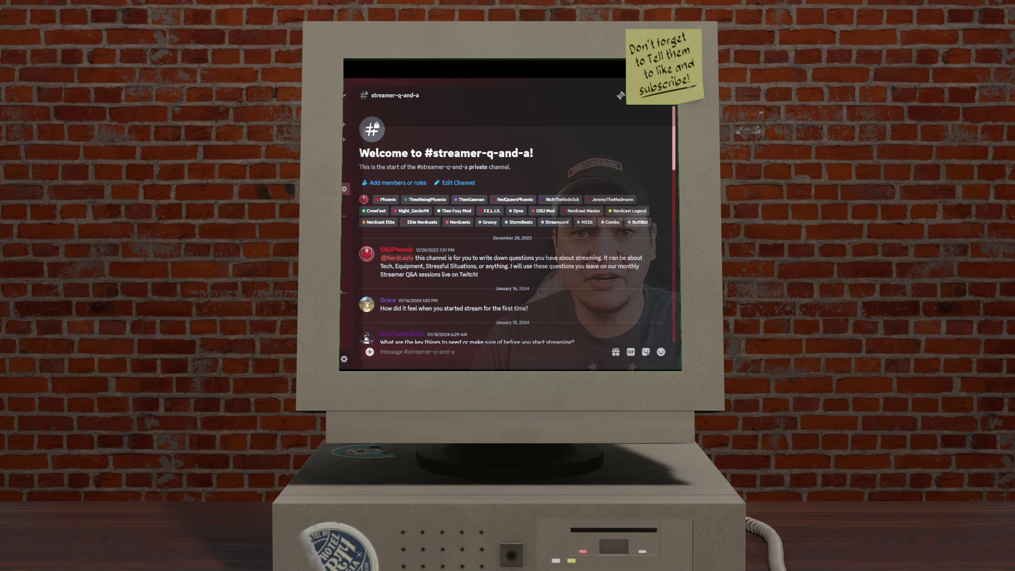
Step: Scroll #streamer-q-and-a down to the latest question about OBS crashing during streams
scroll(517, 225, down, 15)
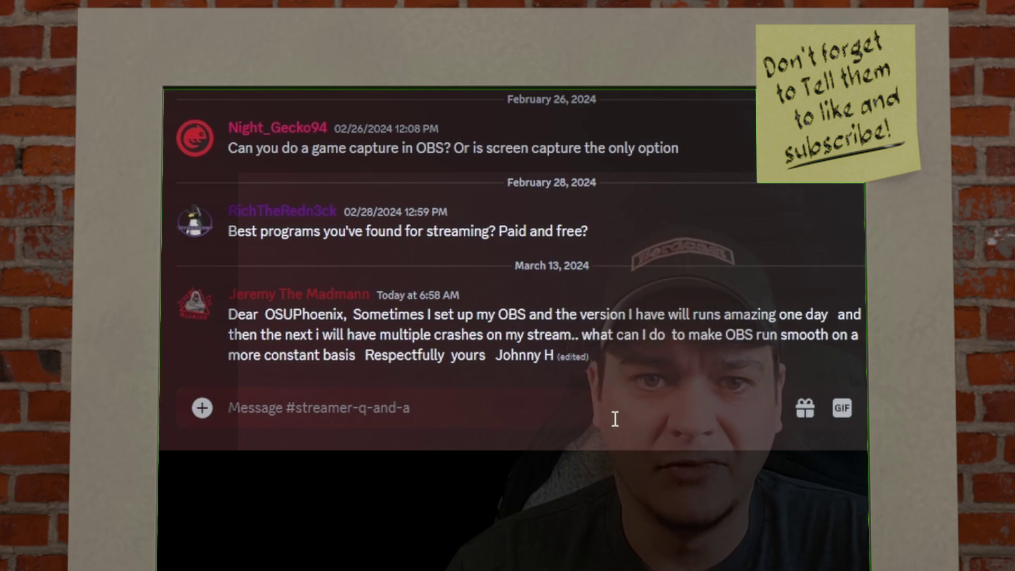
Step: Draft a two-line reply greeting the viewer and offering to show some cool OBS Studio features
text(Well Johnny)
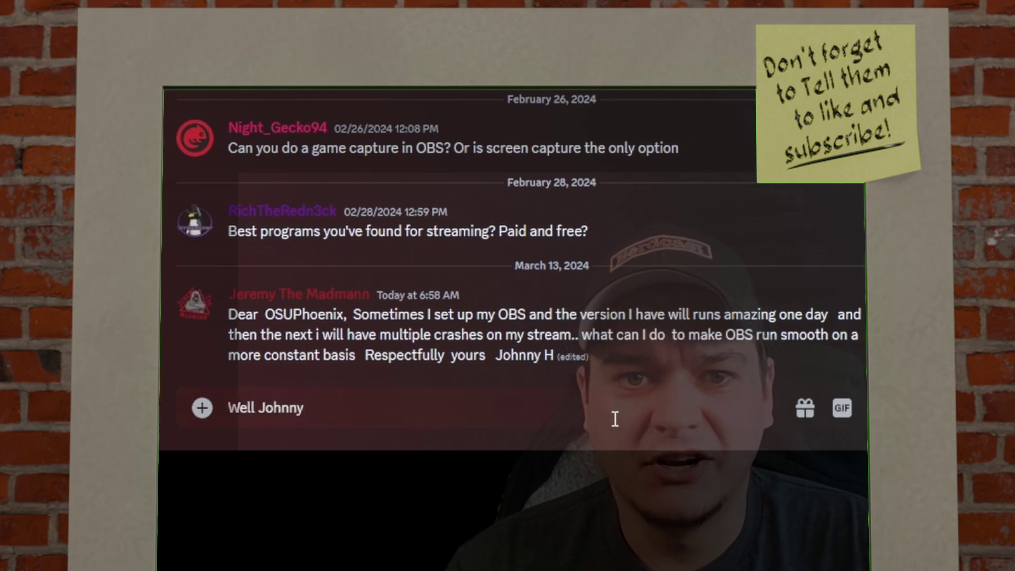
text( H,)
key(shift+Return)
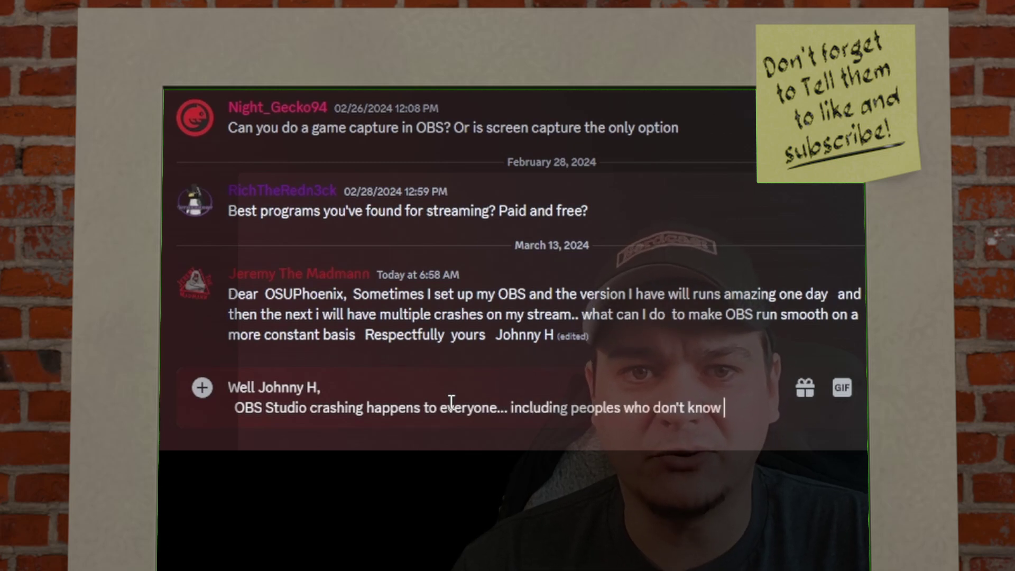
text(how to strucutre a letter on the internet. )
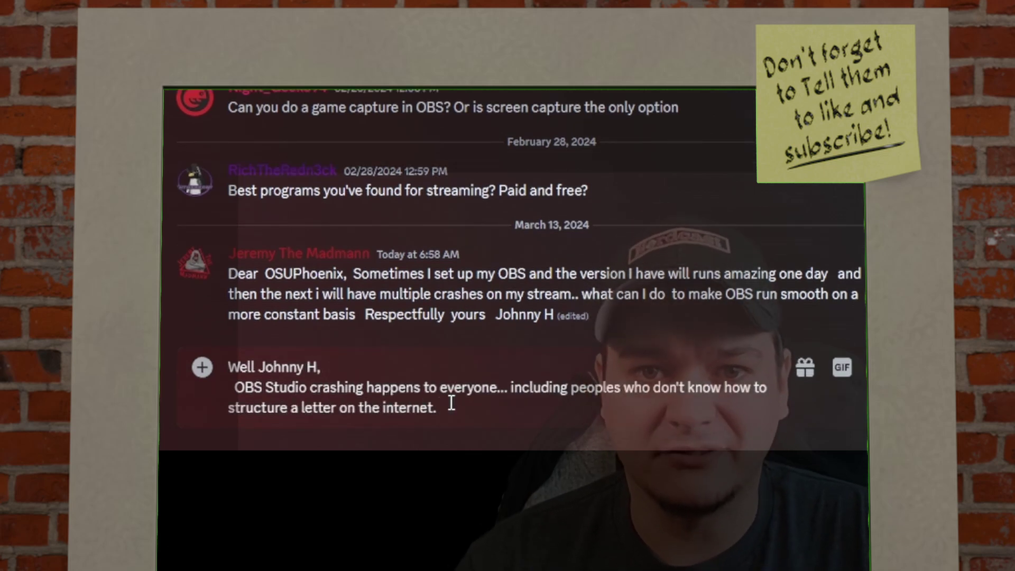
text(But I can show you some aa)
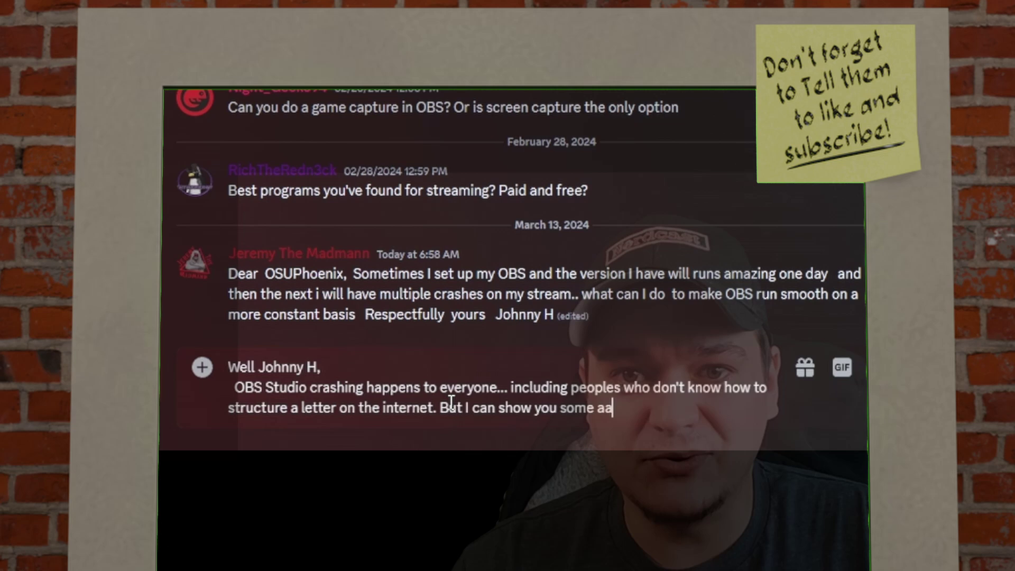
text(OBS Studio that you )
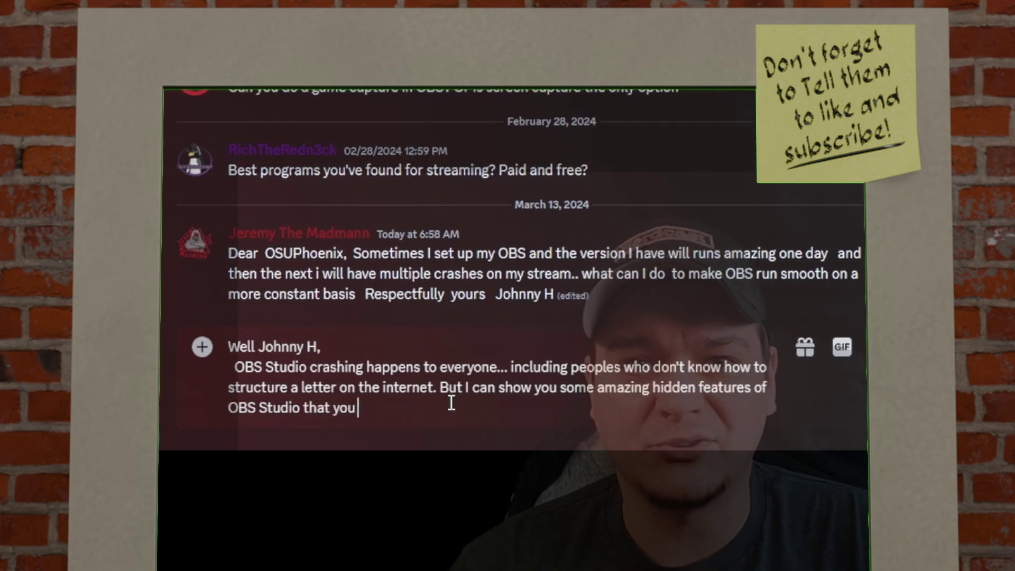
text(can use to help fix some of your issues. So let me give you 5)
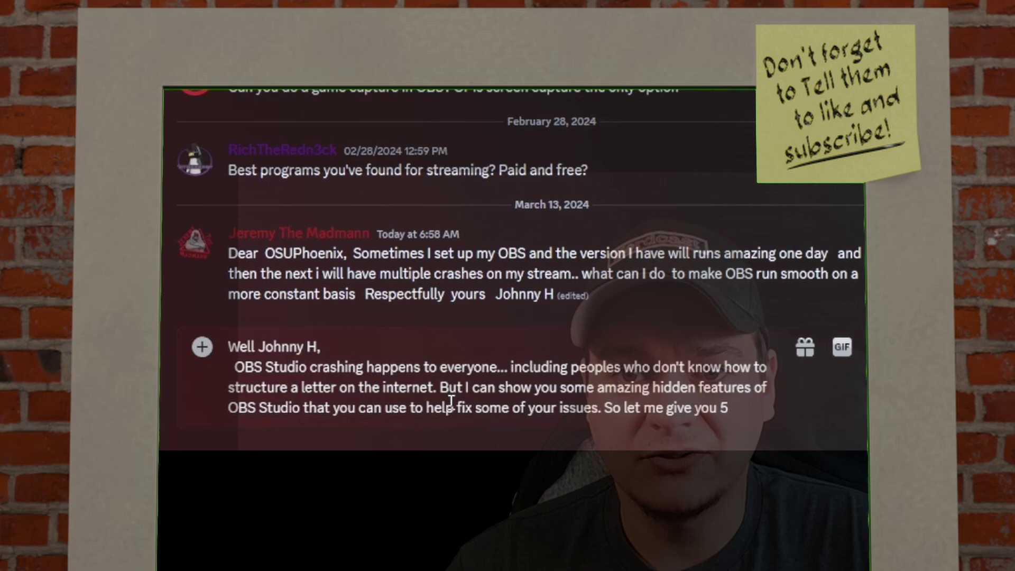
text( cool things that )
text(you don't know)
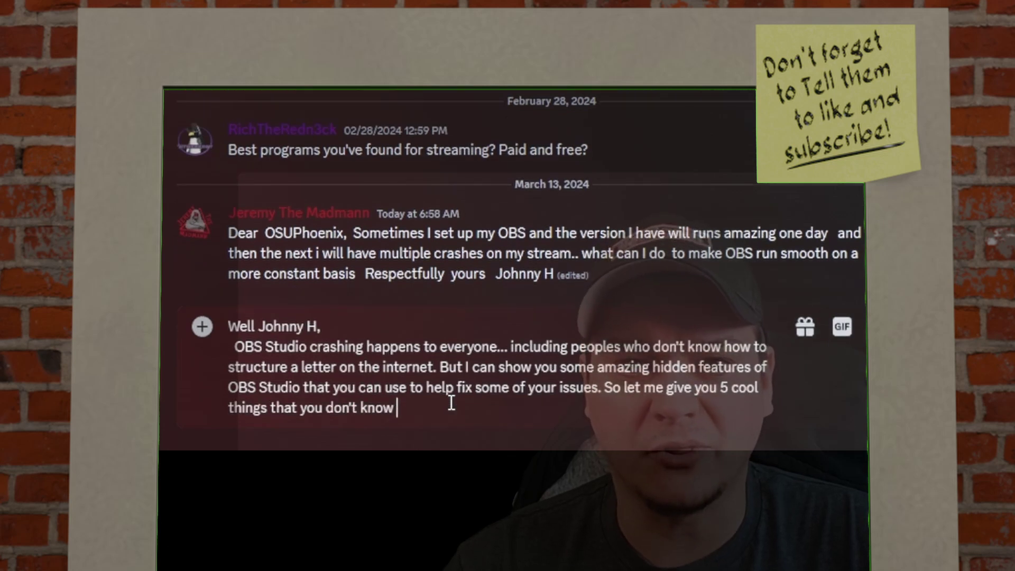
text( about OBS studio!)
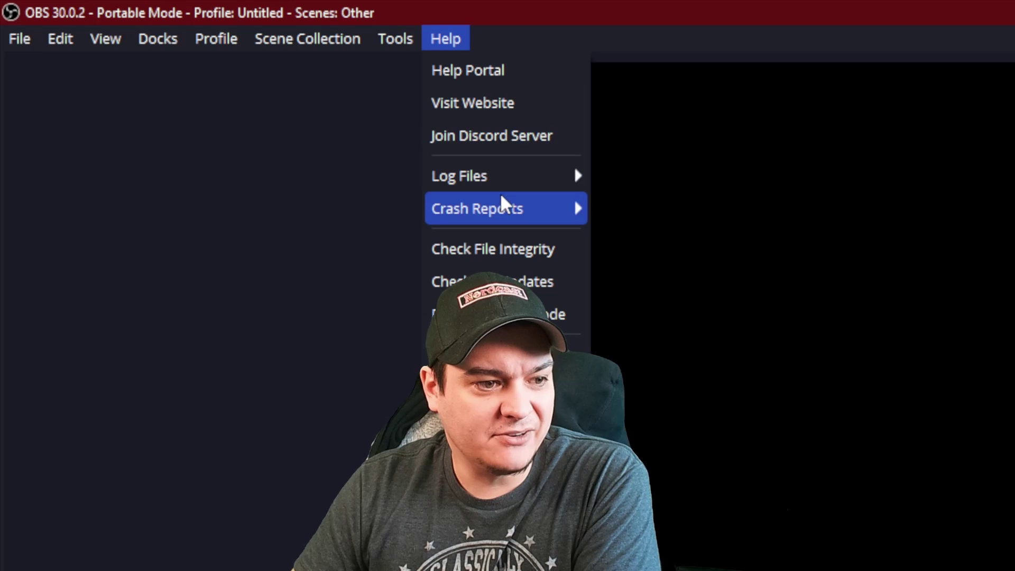
Step: Upload the current OBS log file from Help > Log Files for online analysis
mouse_move(508, 193)
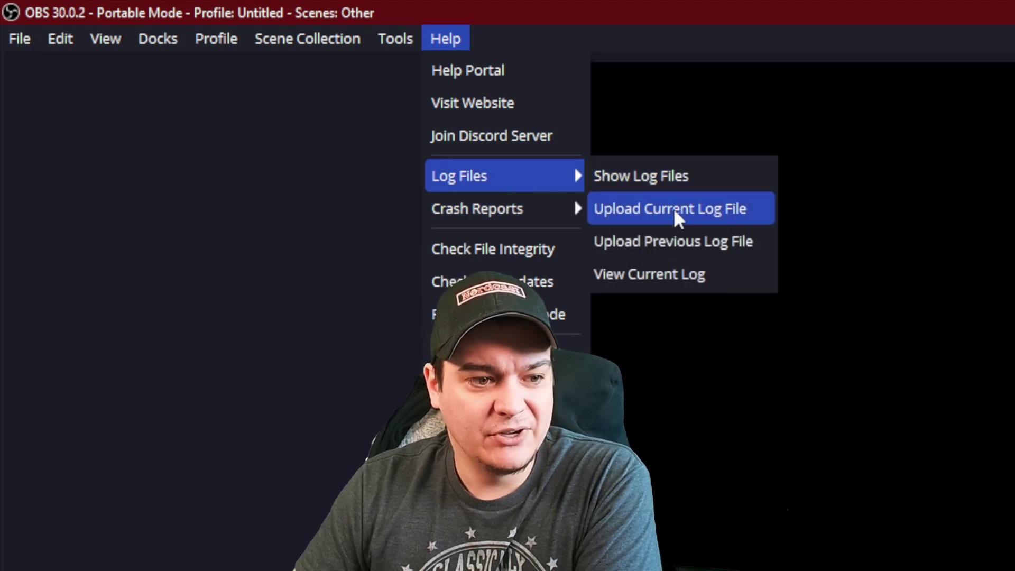
click(725, 210)
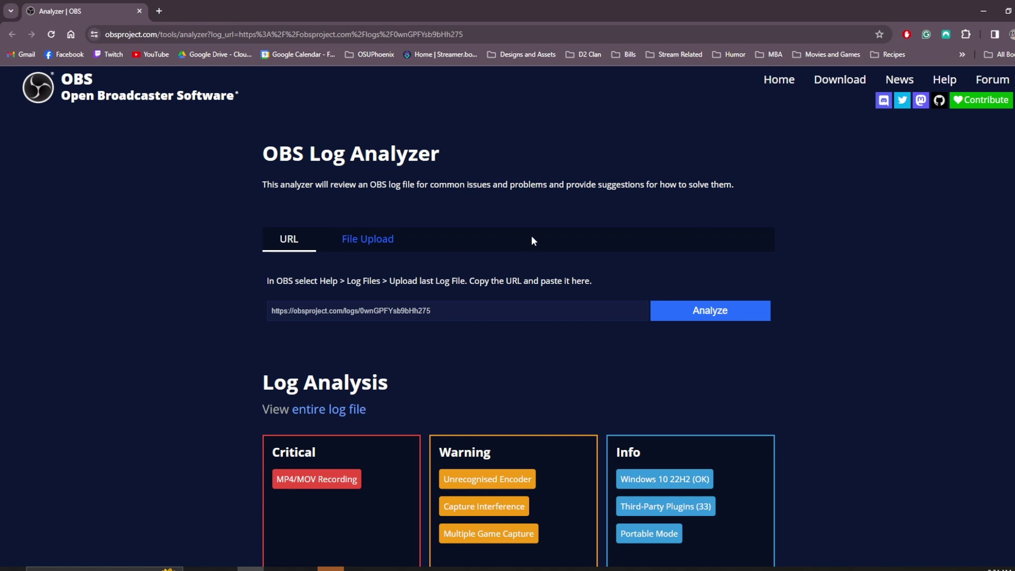
scroll(534, 248, down, 3)
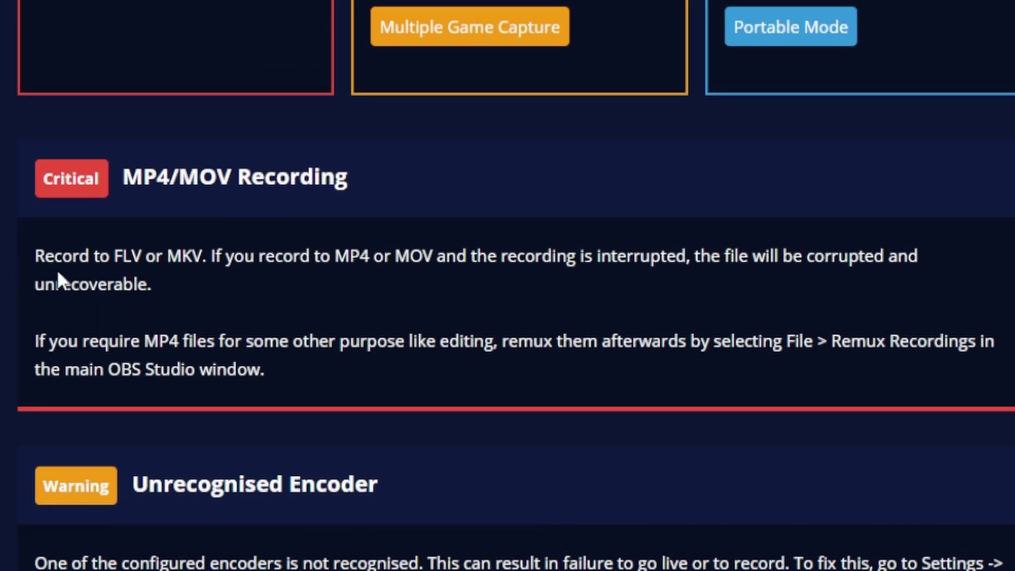
drag(45, 257, 706, 268)
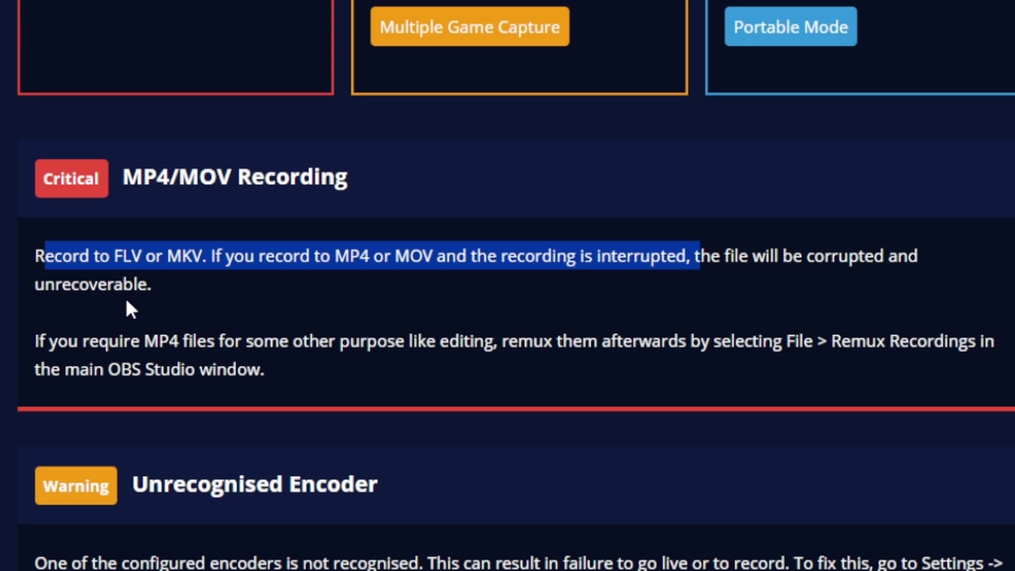
click(485, 290)
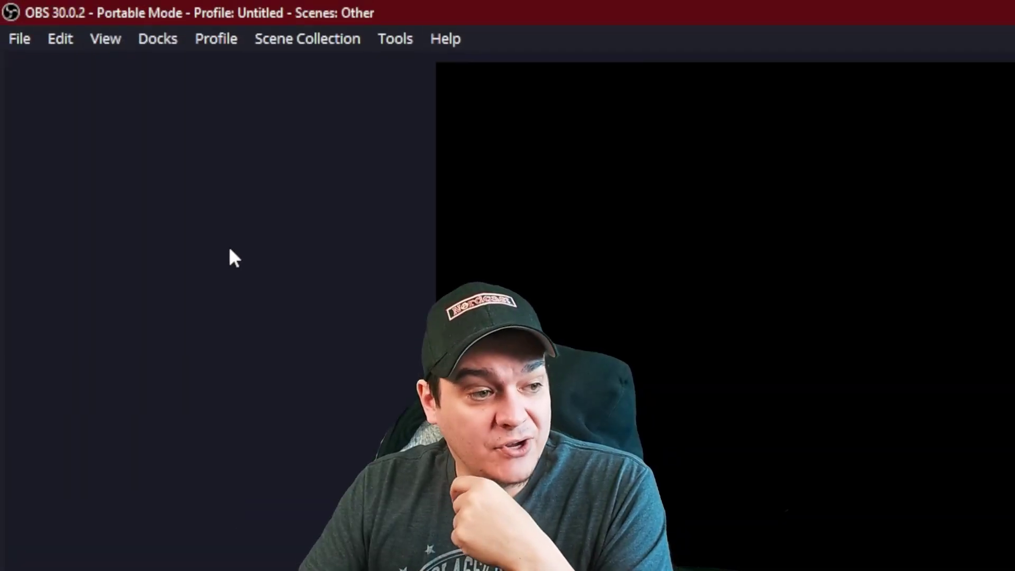
Step: Open the Stats window from the View menu to check CPU, memory and missed frames
click(104, 38)
click(121, 313)
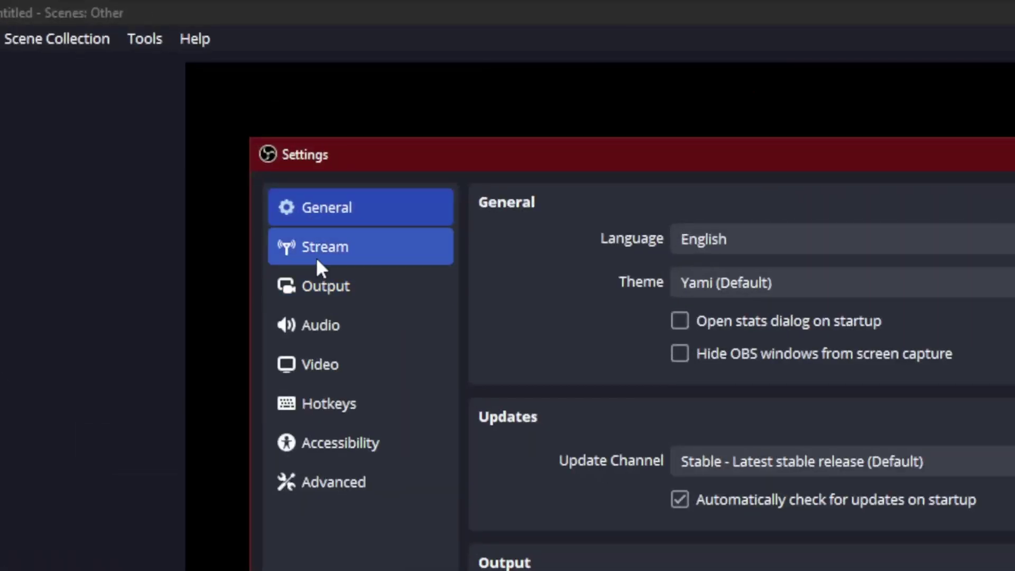
Step: Enable Bandwidth Test Mode in the Stream settings for Twitch and apply it
click(283, 127)
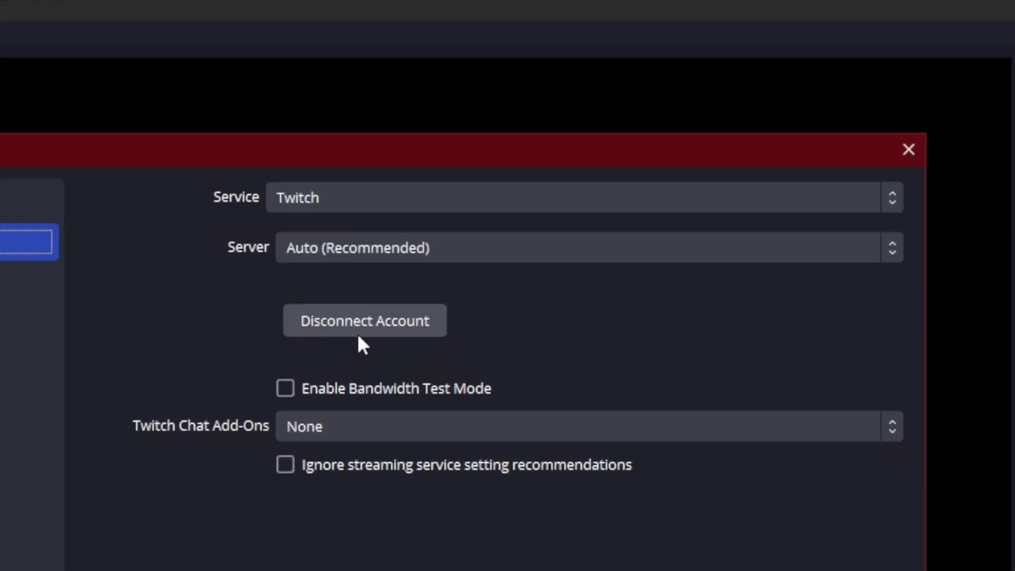
click(333, 396)
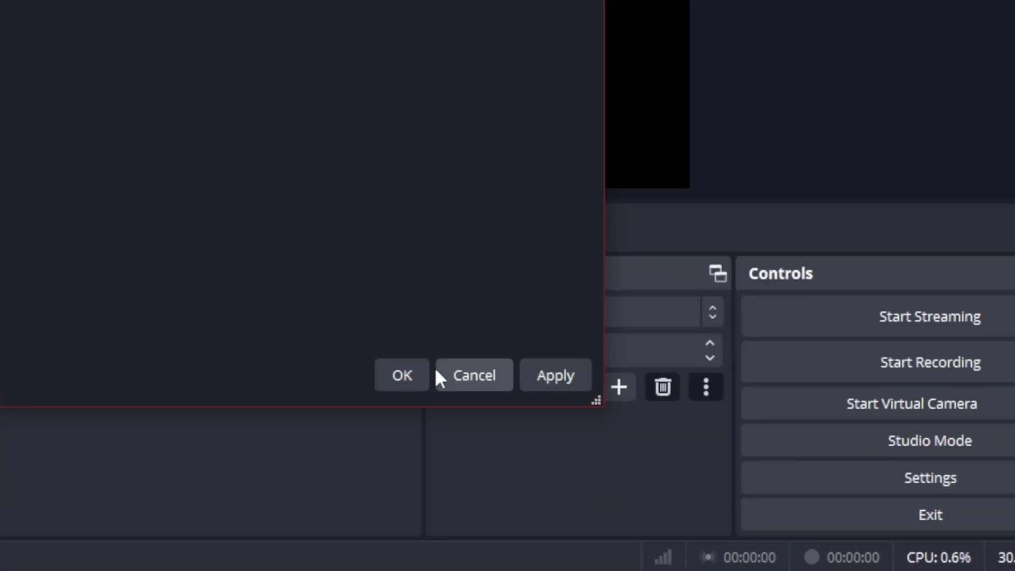
click(545, 379)
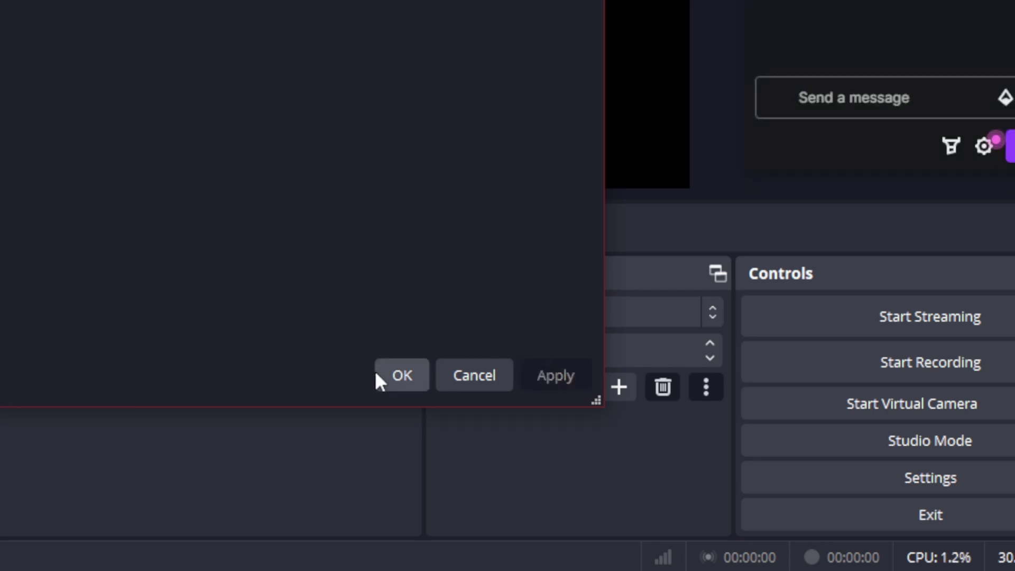
Step: Confirm the settings with OK and close the Settings window
click(376, 375)
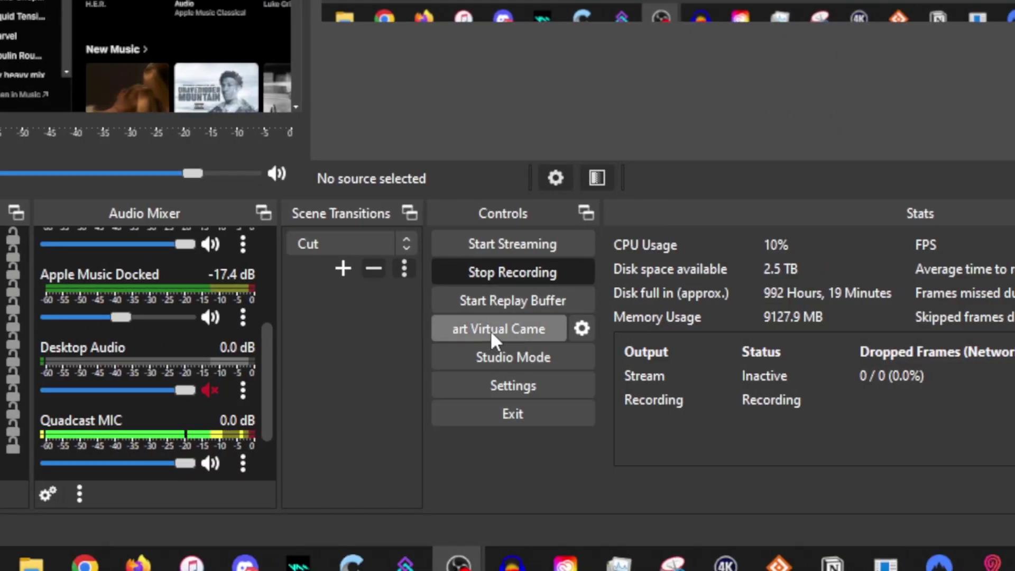
Step: Set the virtual camera output type to Source with FACECAM (ELGATO), then open the Virtual Camera source's properties
click(582, 328)
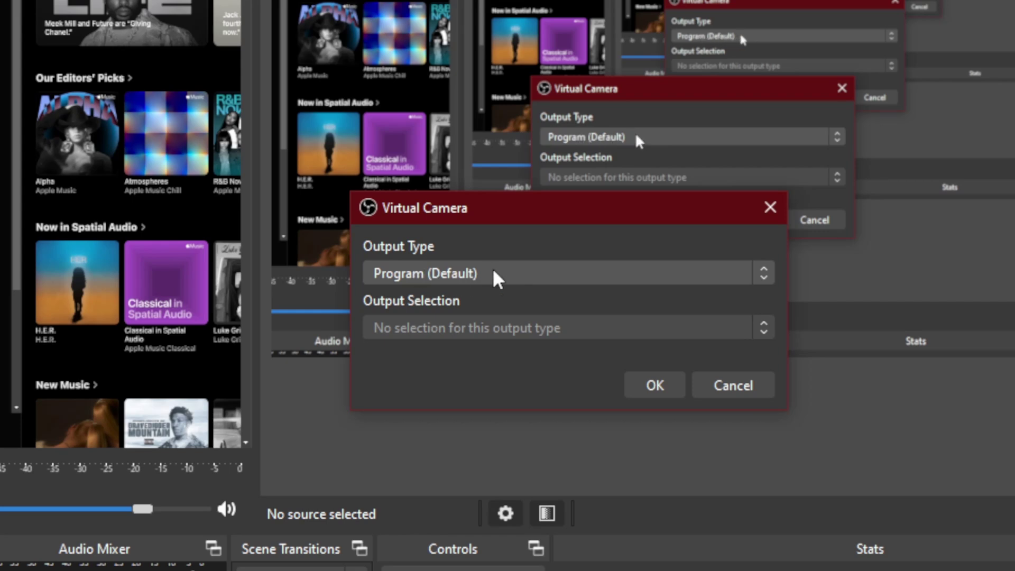
click(525, 271)
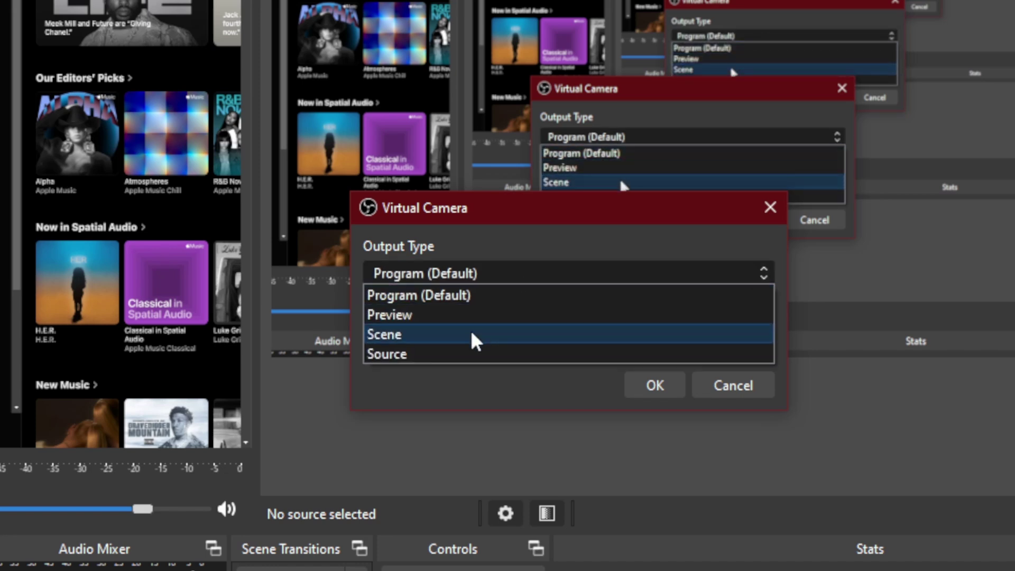
click(466, 350)
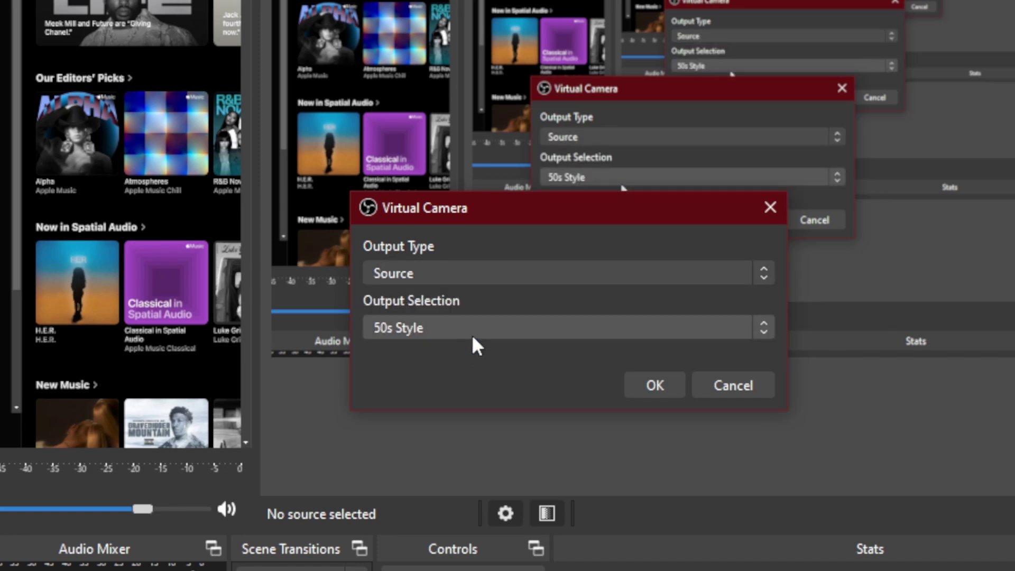
click(472, 334)
click(534, 341)
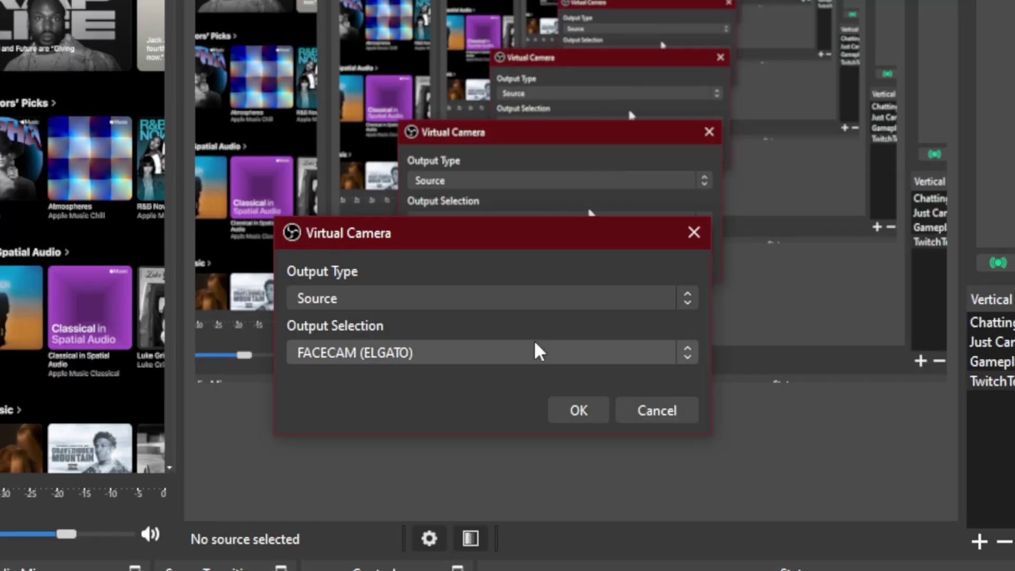
click(584, 407)
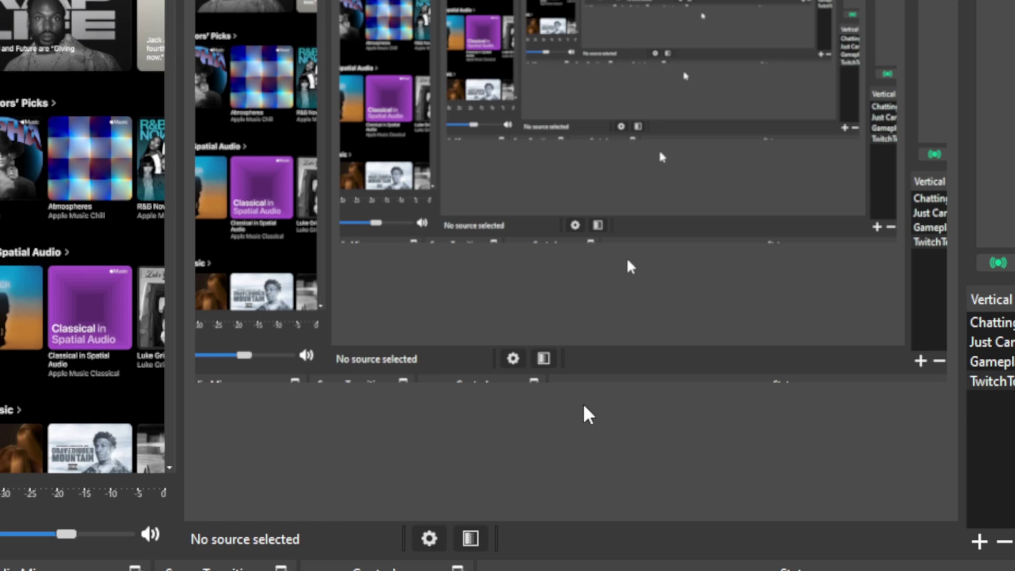
double_click(584, 406)
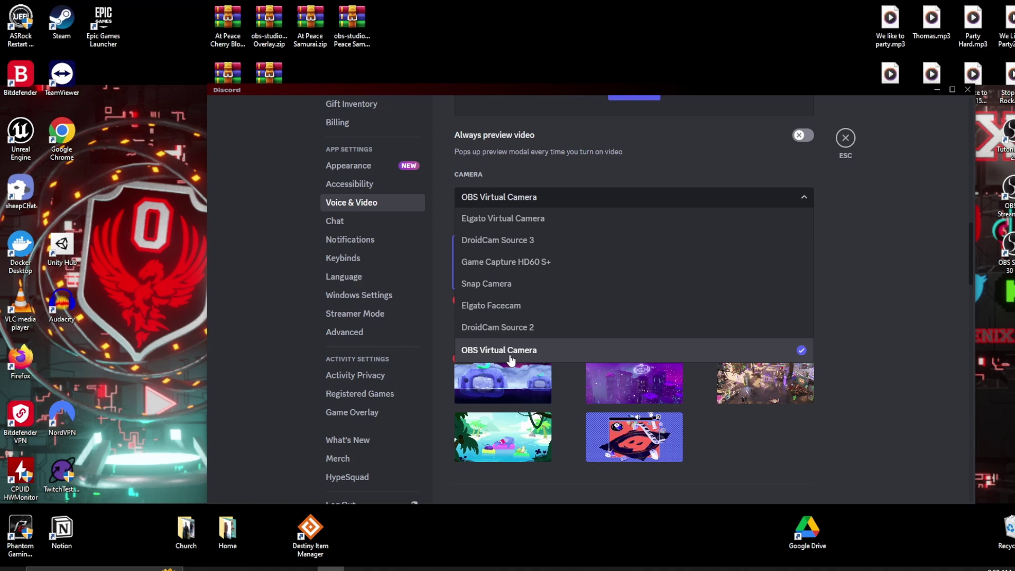
Step: Choose OBS Virtual Camera as Discord's camera and turn on video in The Squawk Box call
click(515, 357)
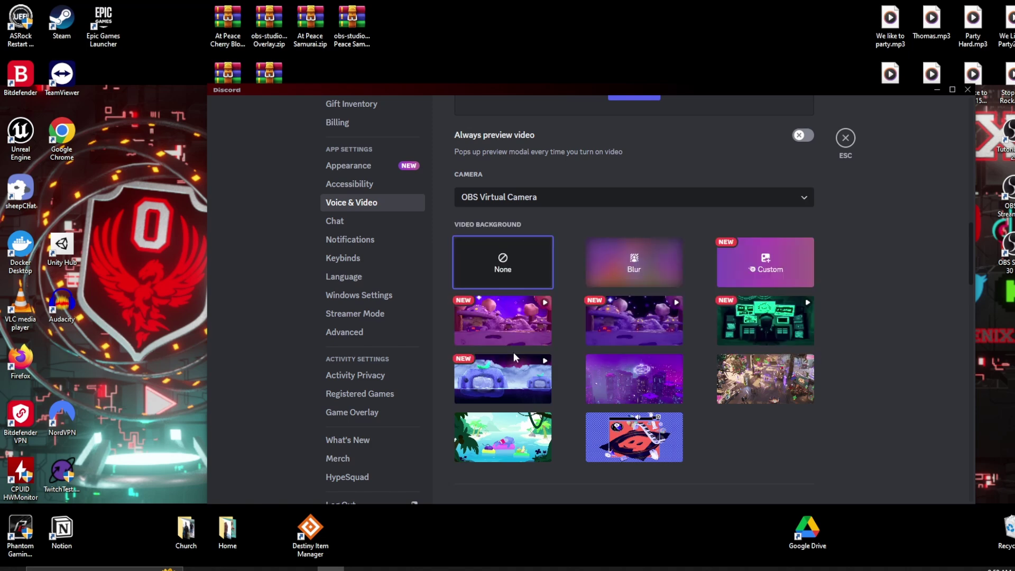
scroll(726, 243, up, 10)
click(847, 158)
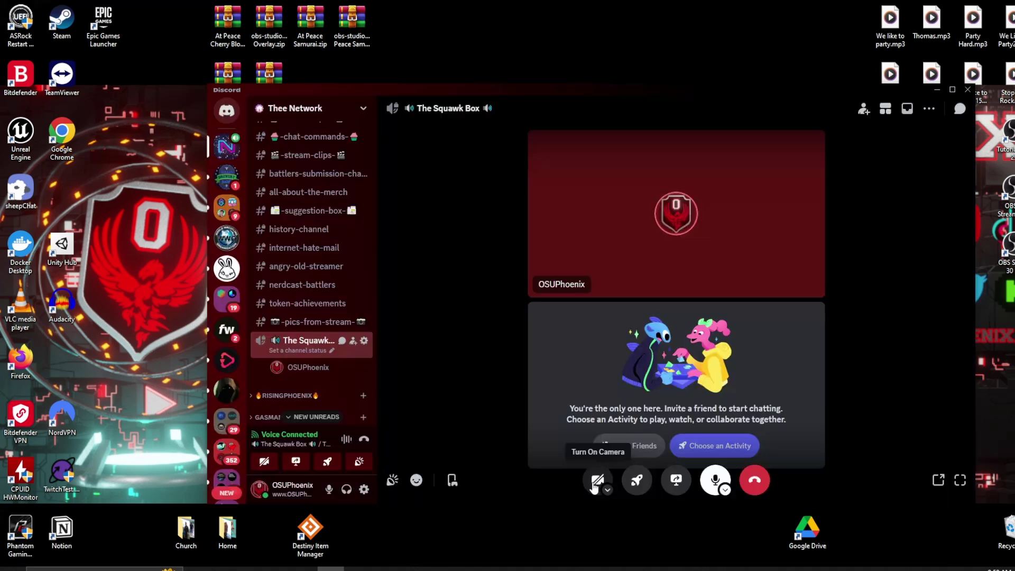
click(596, 480)
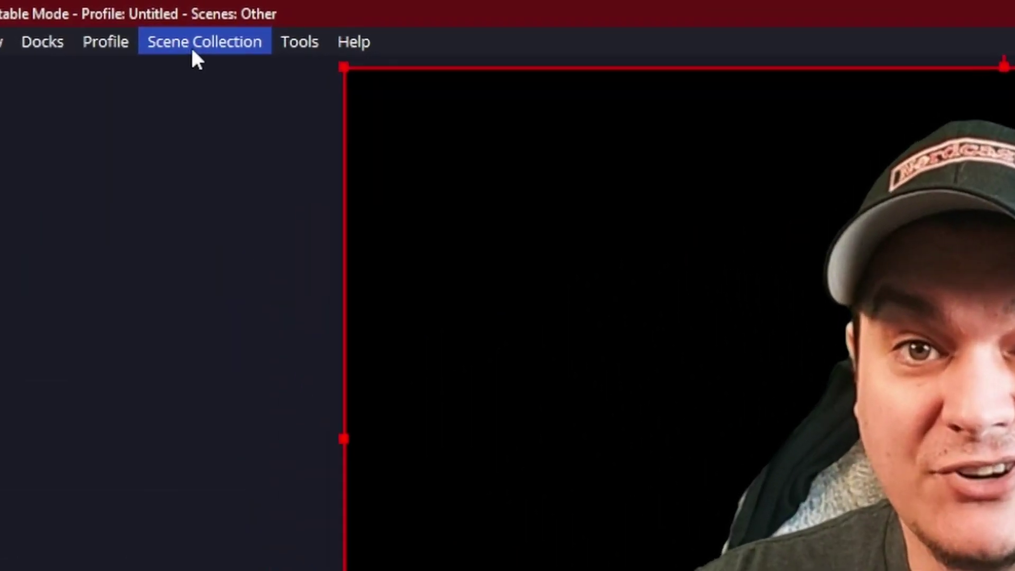
Step: Create an empty 'The other one' scene collection, then reload Kalel89 and select its Chatting scene
click(158, 29)
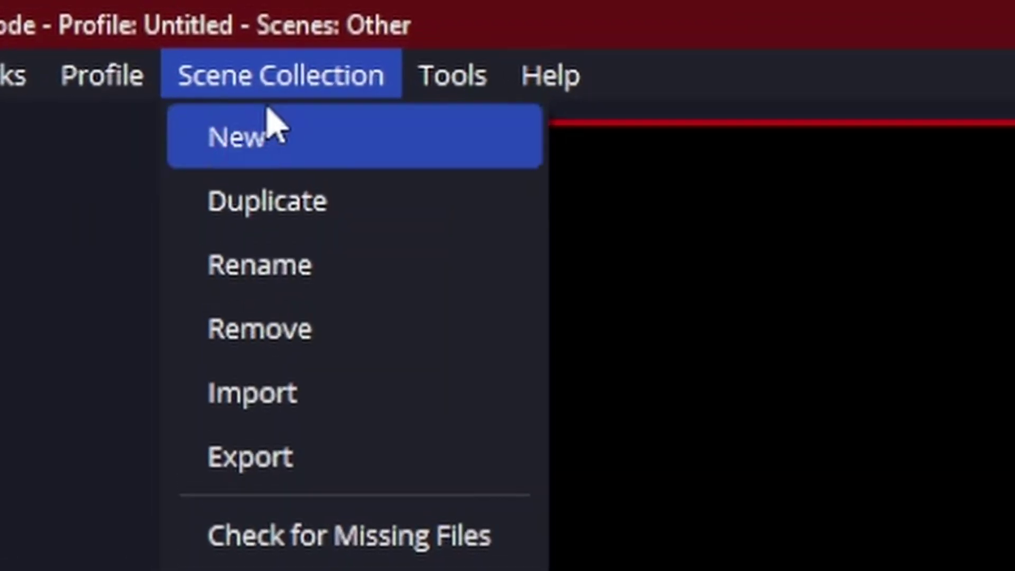
click(295, 140)
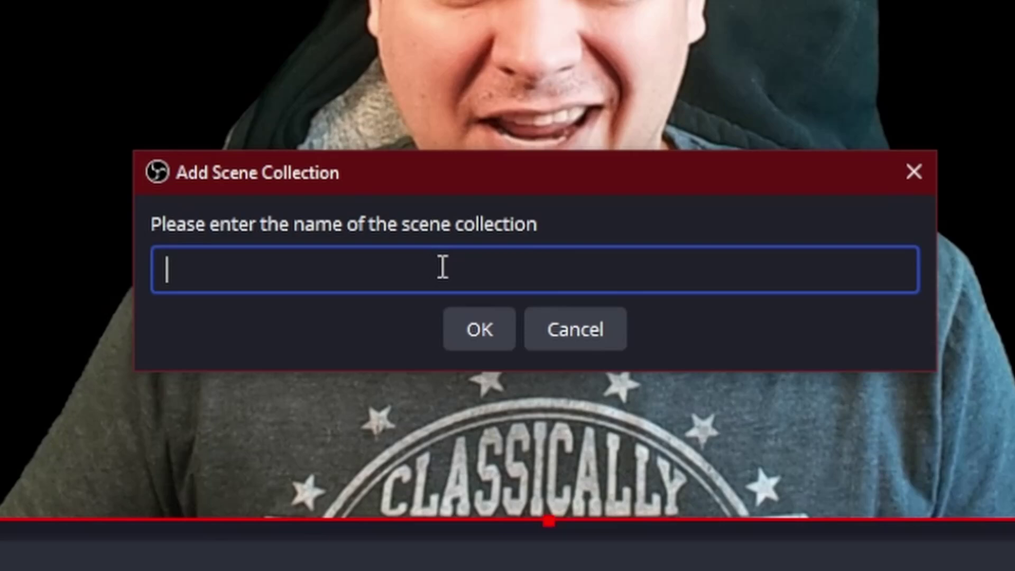
text(The other one)
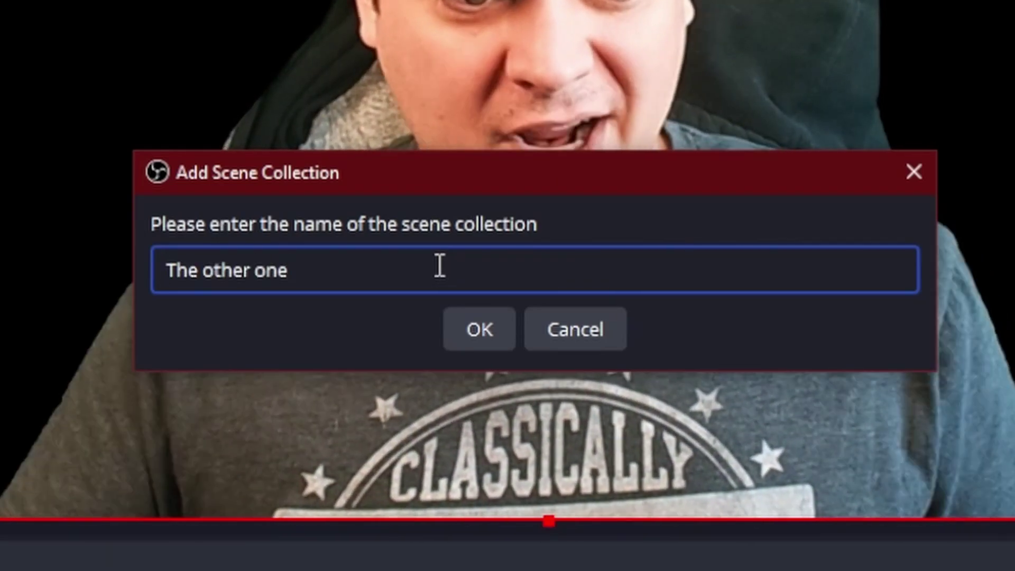
click(494, 331)
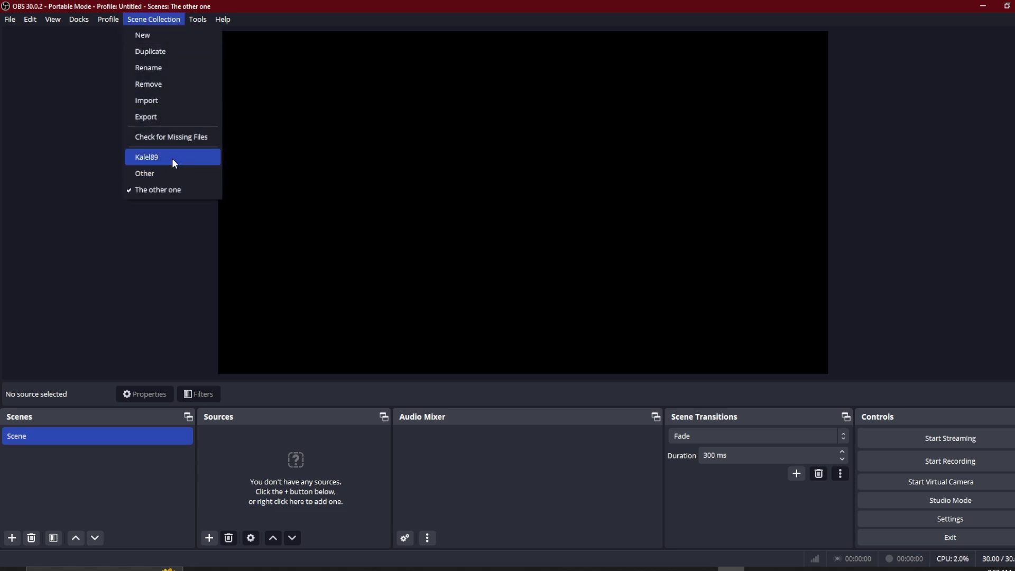
click(173, 160)
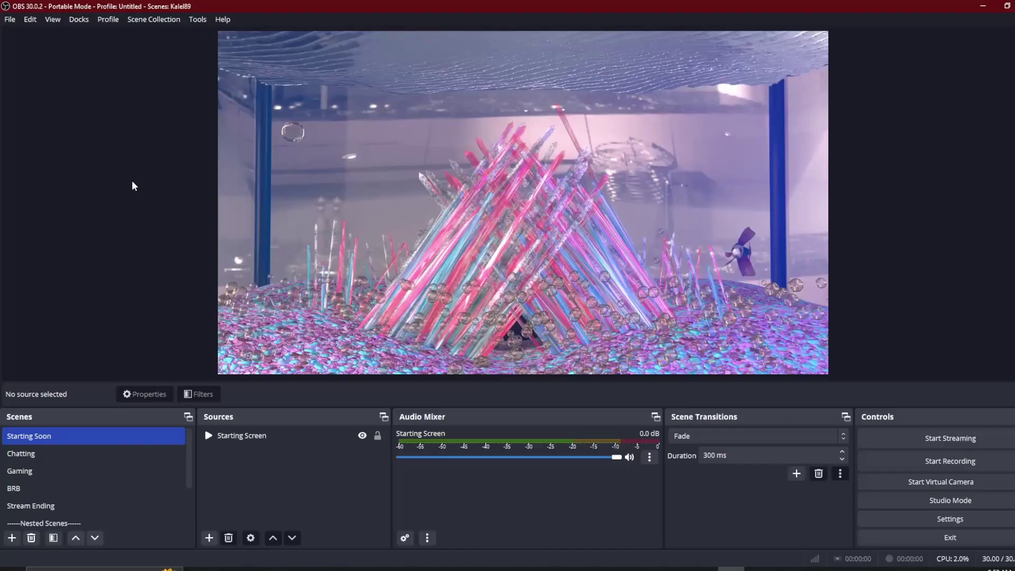
click(21, 454)
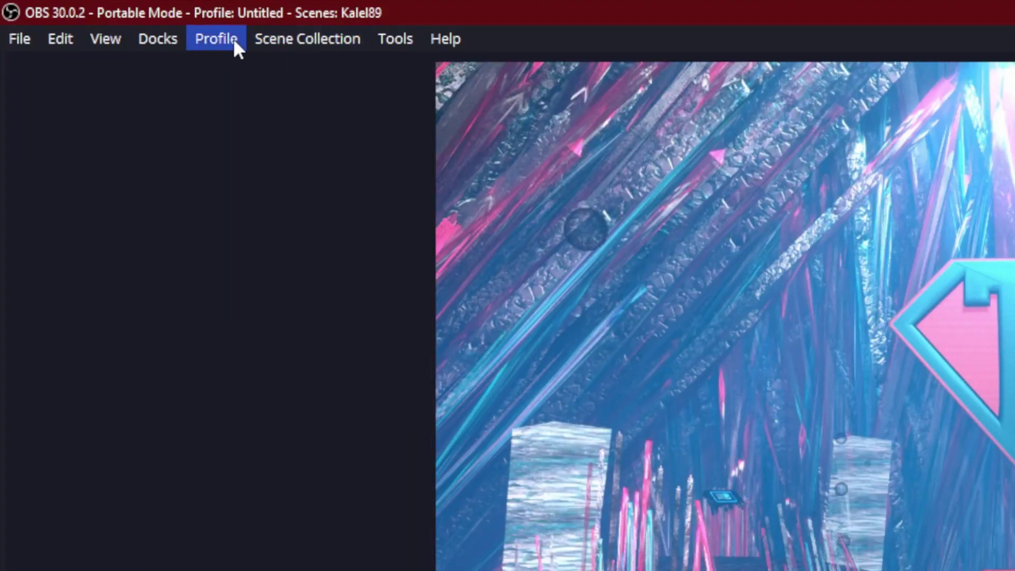
Step: Add a new profile named 'Multistream' from the Profile menu
click(236, 47)
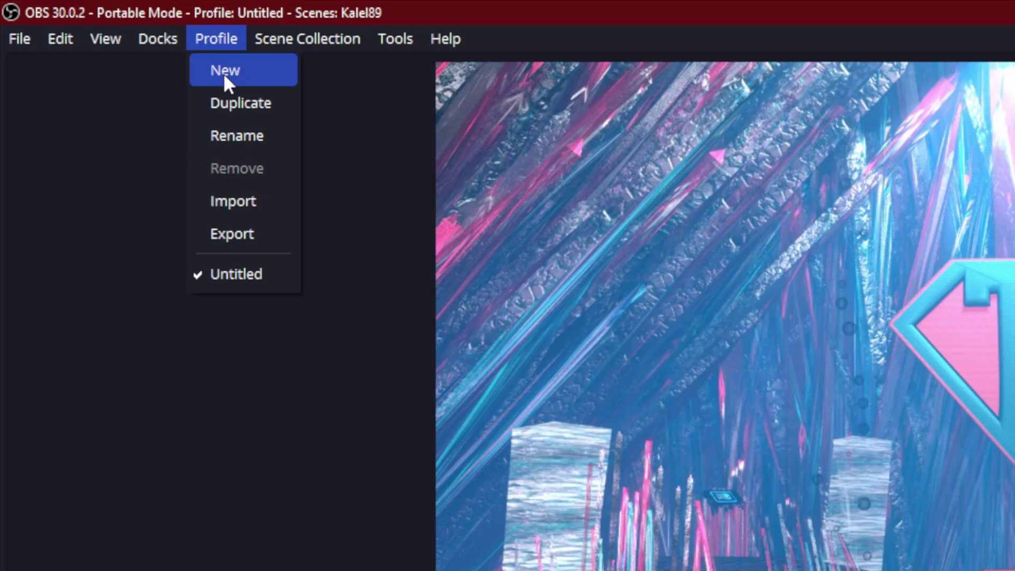
click(223, 73)
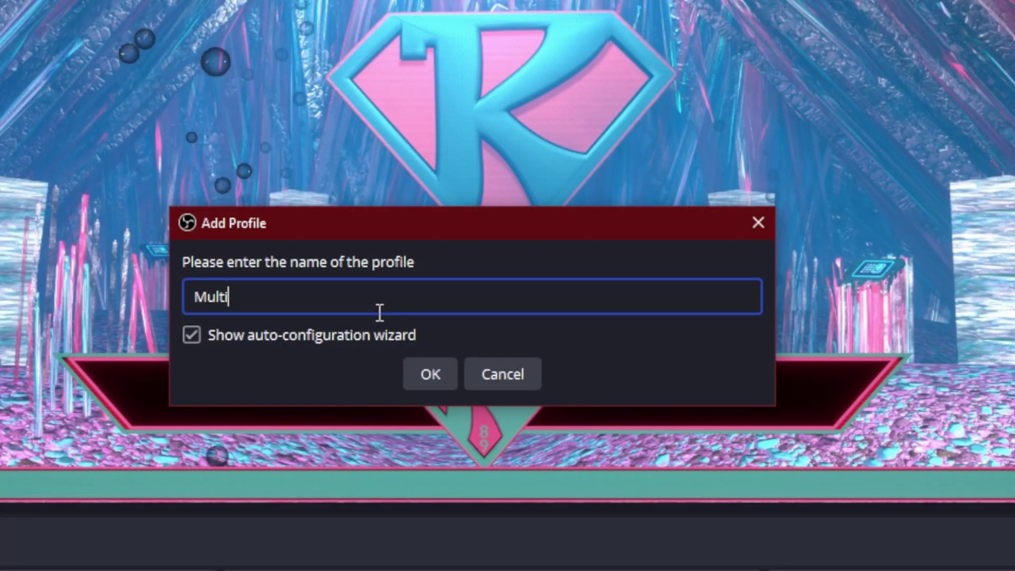
text(Multistream)
key(Return)
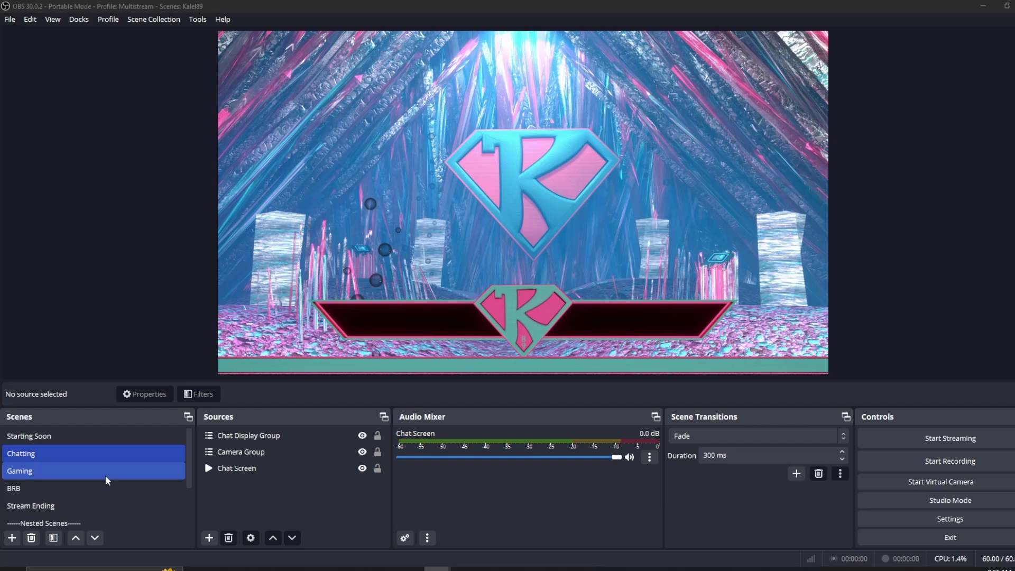
Step: Set the Gaming scene's Virtual Camera source device to OBS Virtual Camera
click(106, 475)
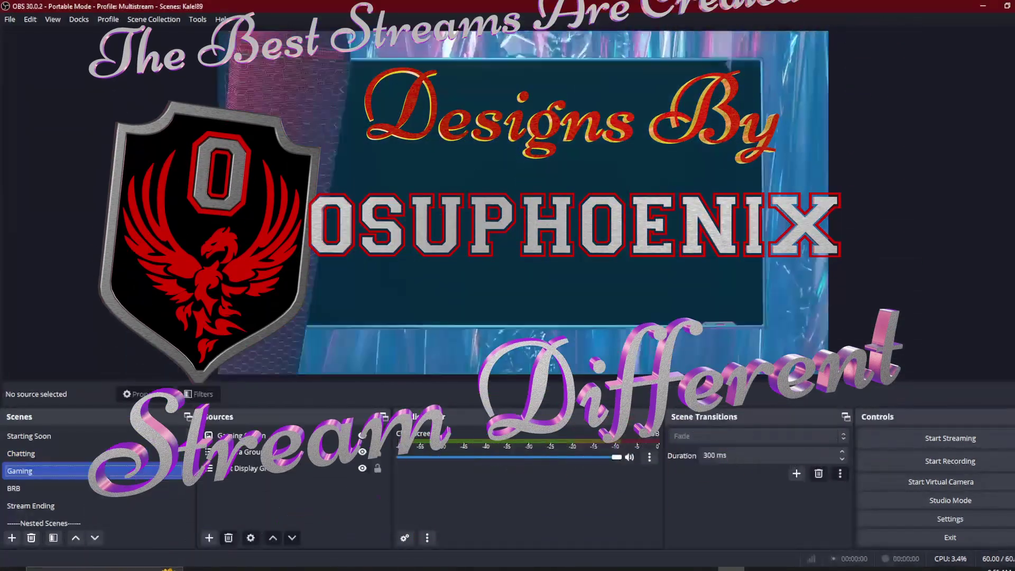
click(276, 451)
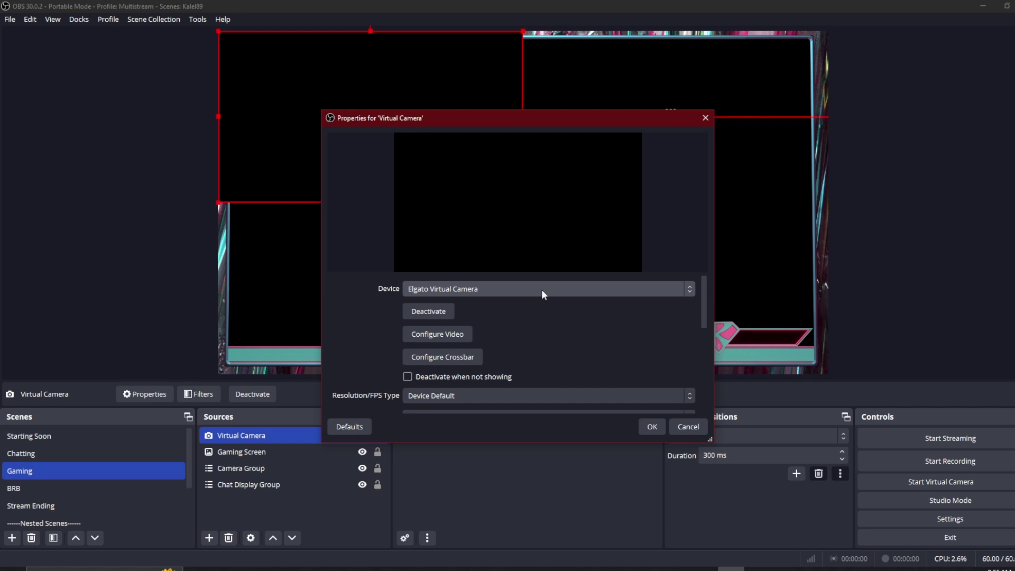
click(544, 289)
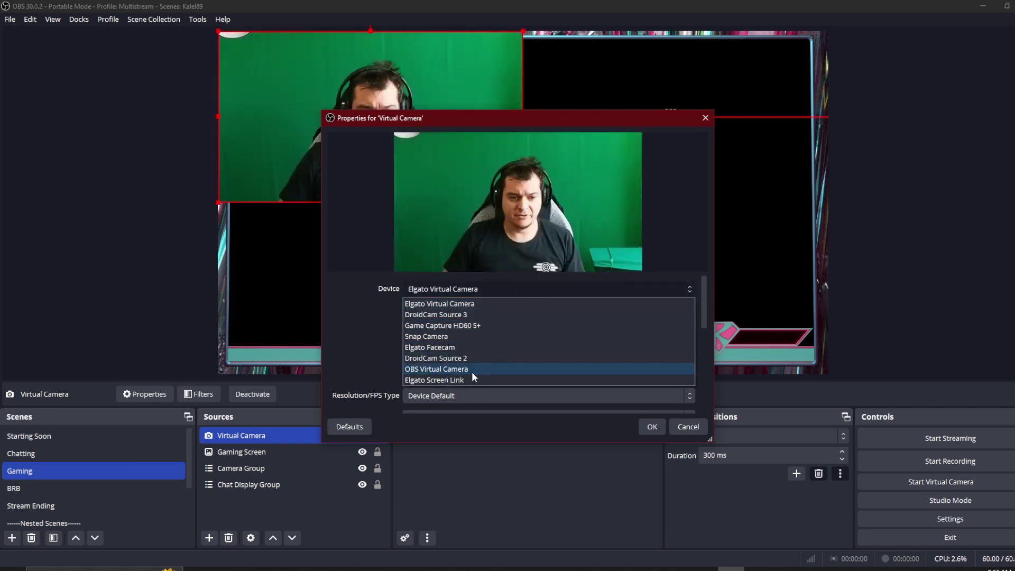
click(470, 370)
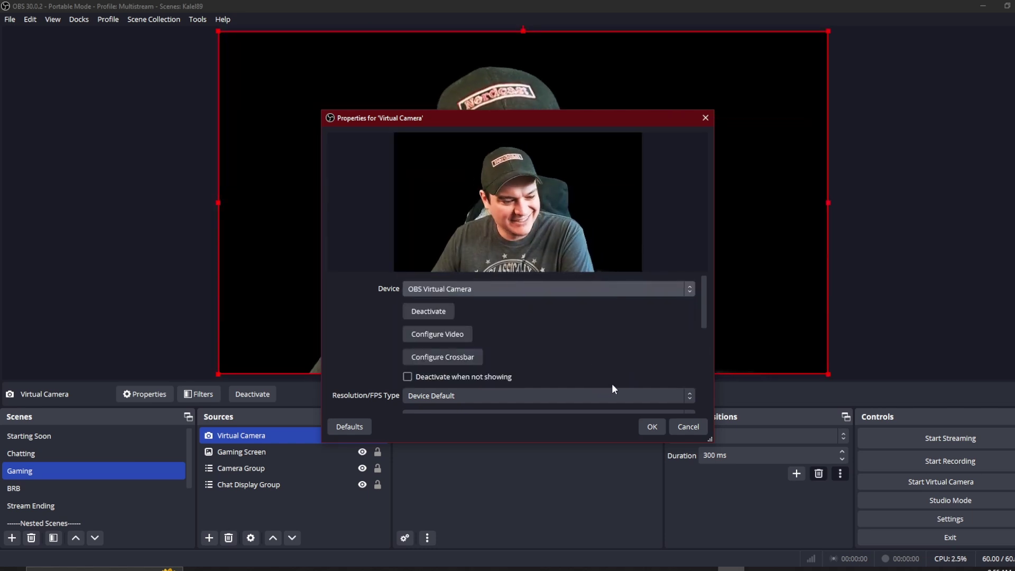
click(647, 427)
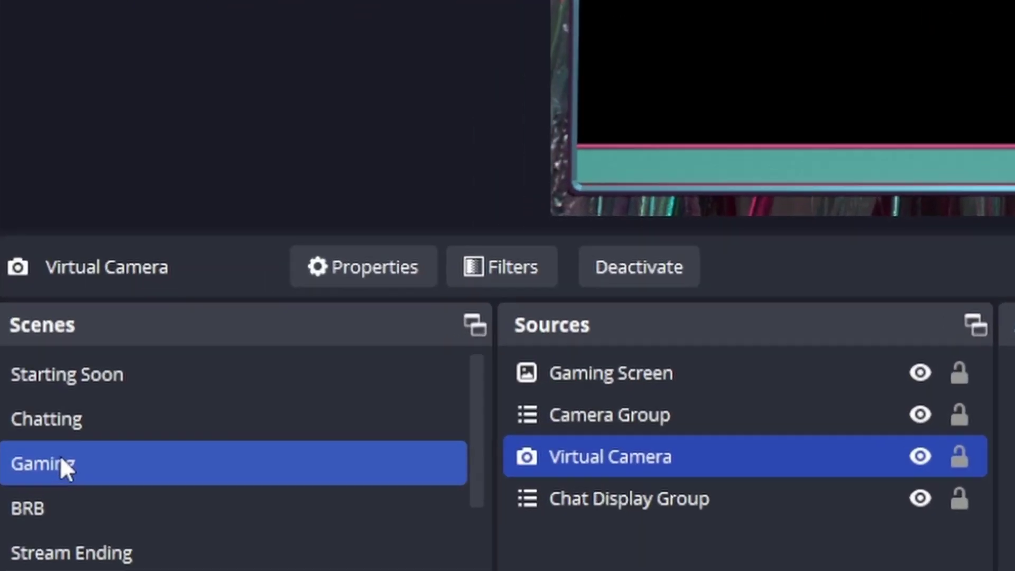
Step: Project the Gaming scene fullscreen on the HP M24f FHD monitor
right_click(32, 471)
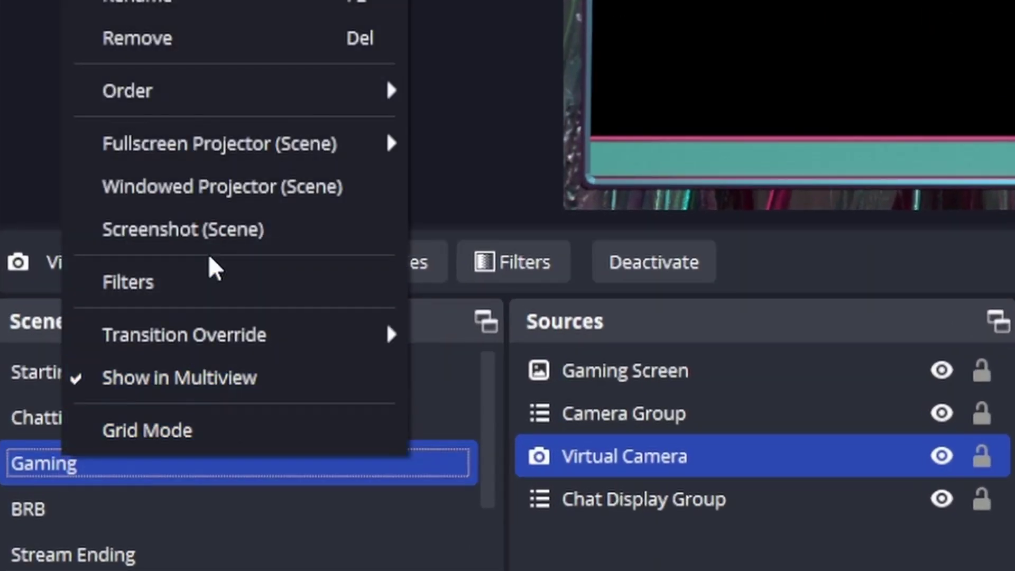
mouse_move(227, 165)
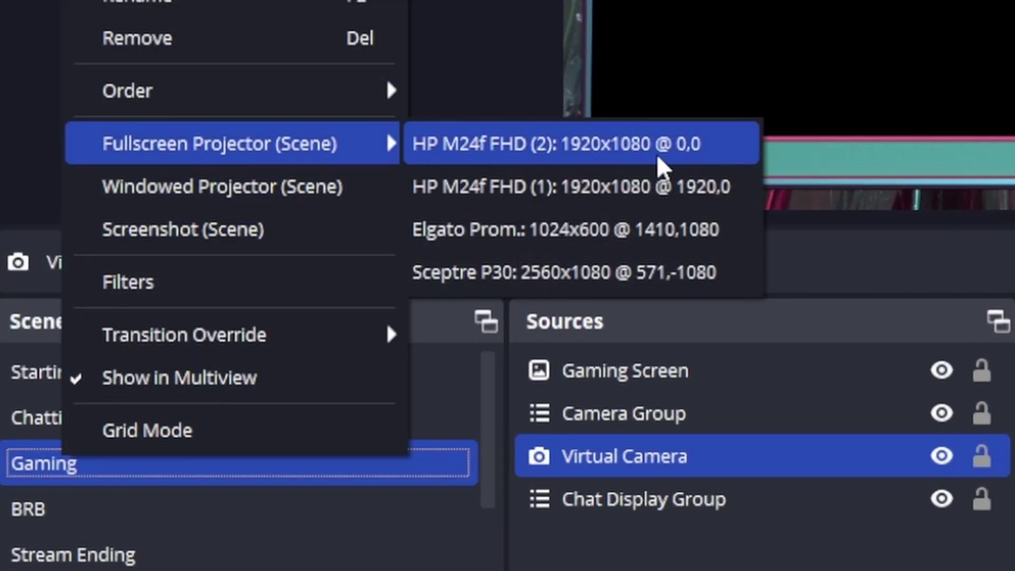
click(667, 188)
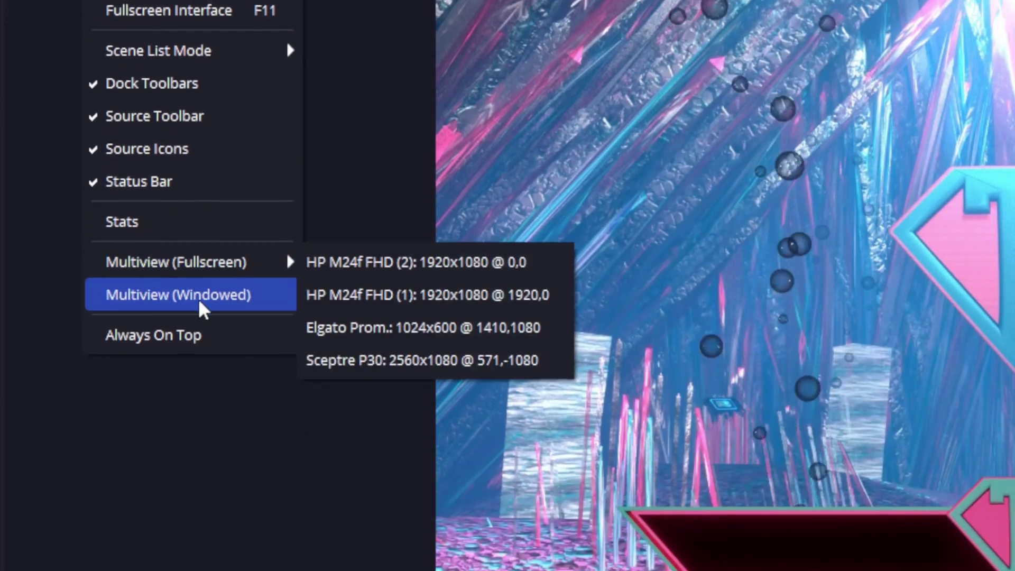
Step: Open a windowed Multiview, move it to the upper left, and preview Gaming from its tile
click(198, 339)
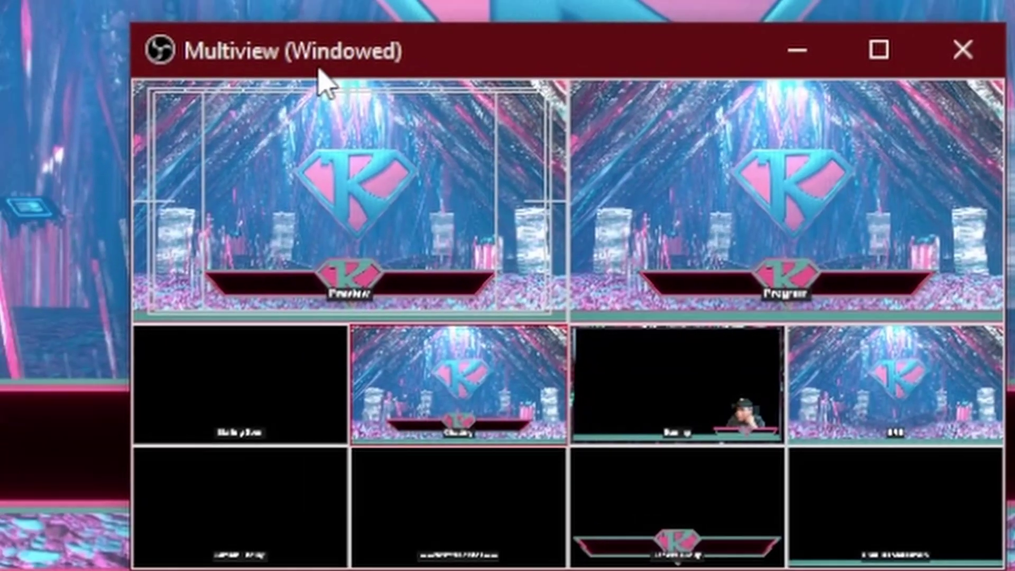
drag(899, 312, 201, 185)
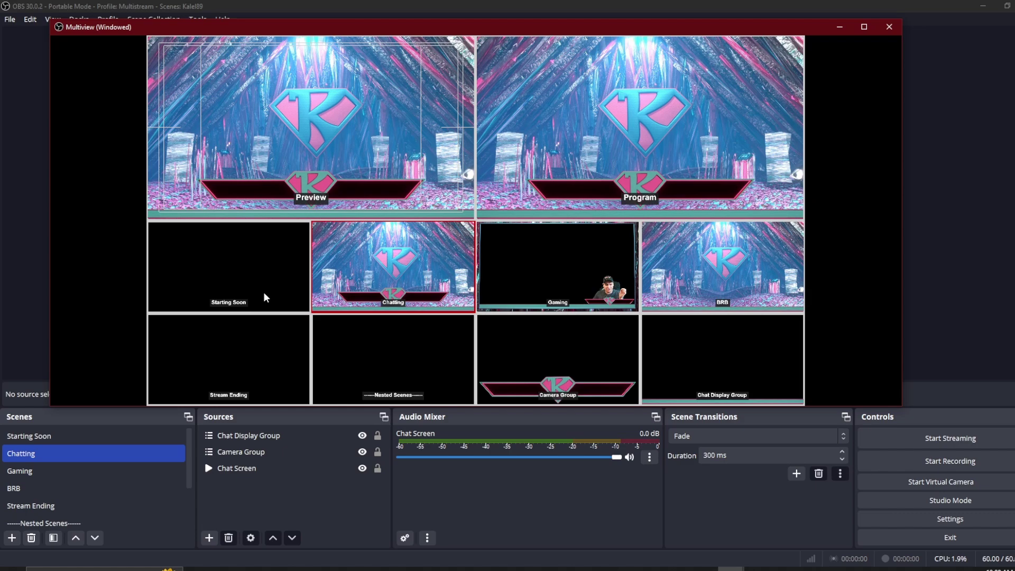
click(578, 281)
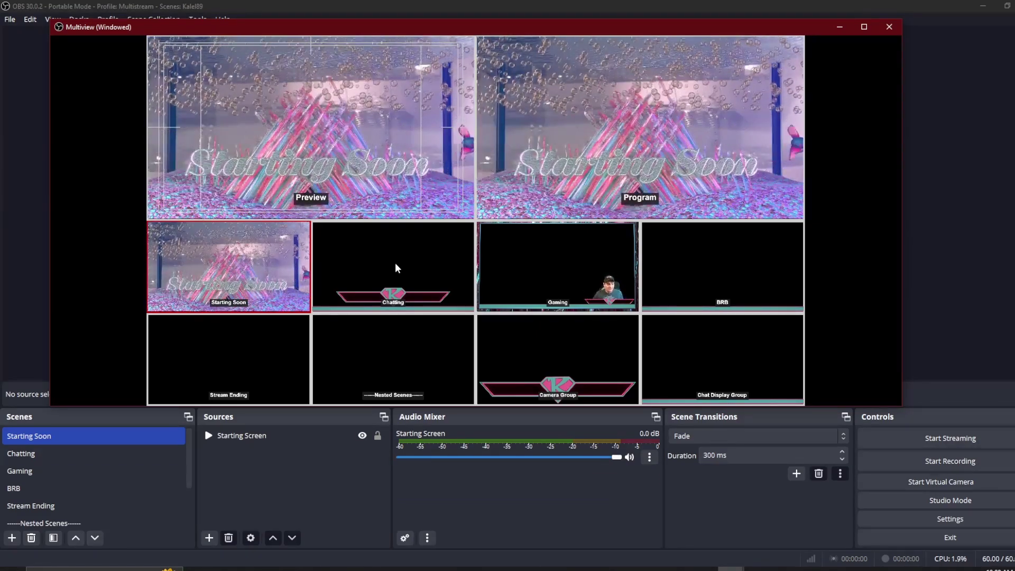
Step: Switch to the Chatting scene from its Multiview tile
click(396, 264)
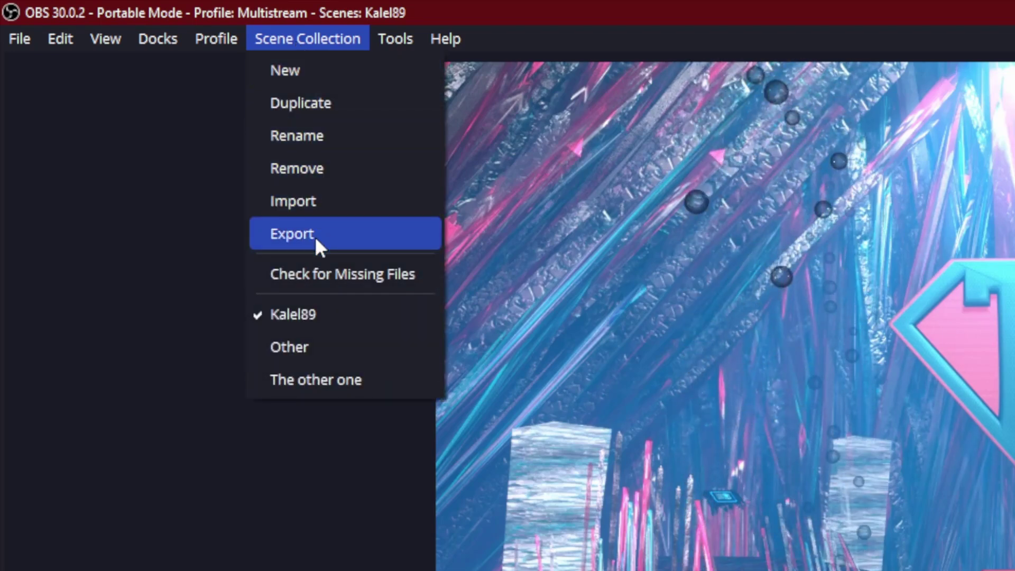
Step: Export the current Kalel89 scene collection and save it as Kalel89.json
click(296, 231)
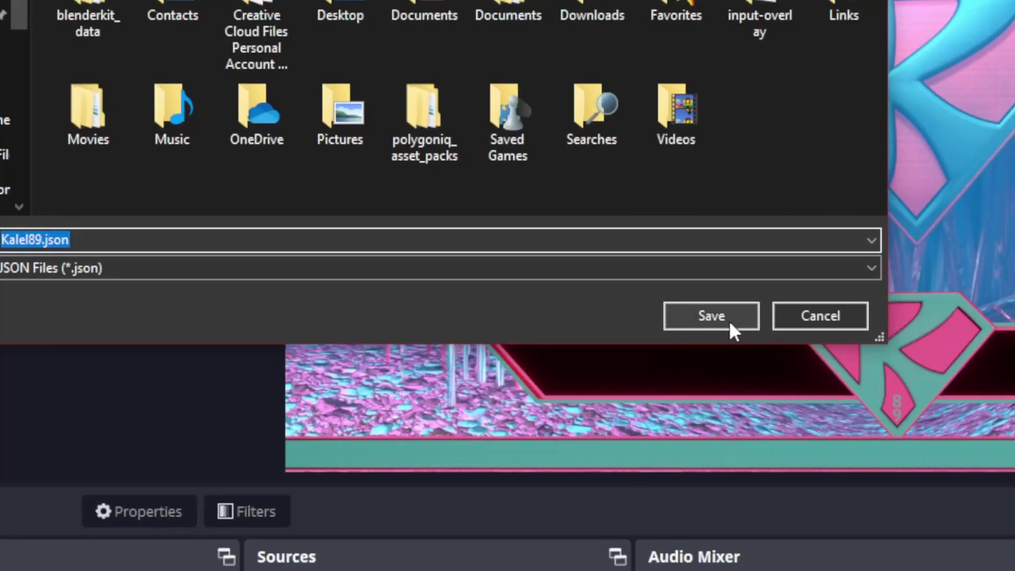
click(711, 316)
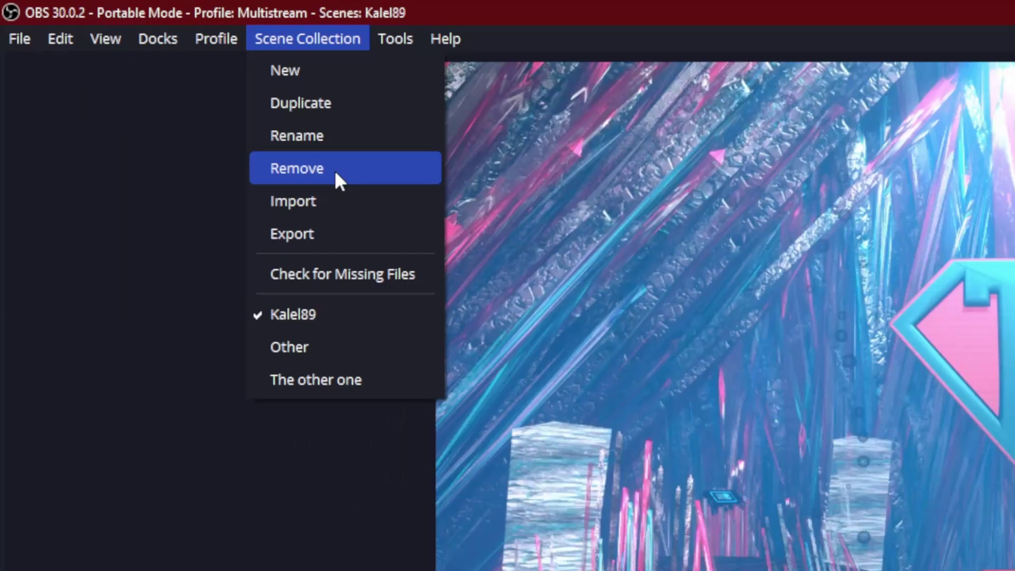
click(336, 169)
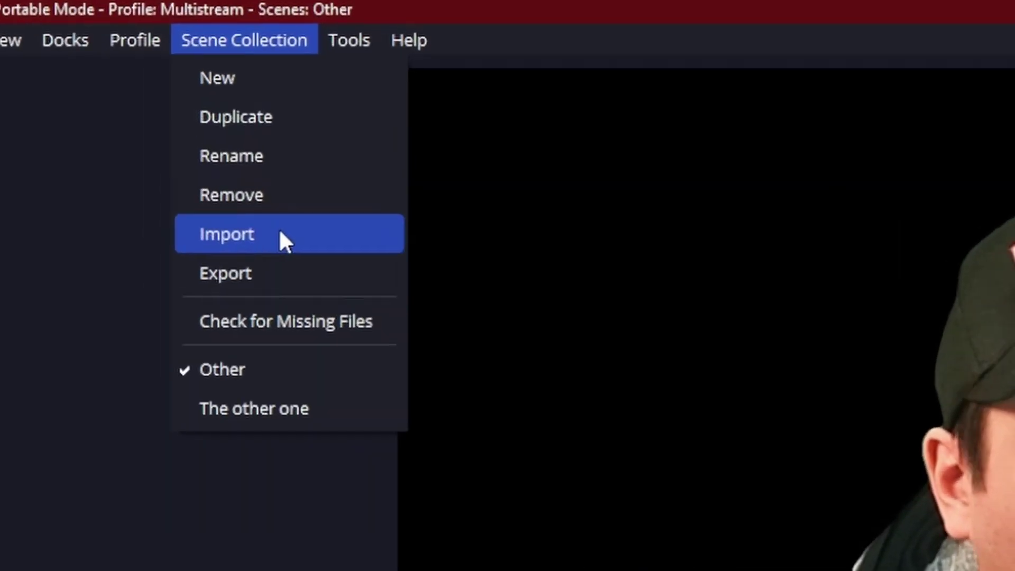
Step: Import Kalel89.json as a scene collection and make Kalel89 the active collection
click(280, 233)
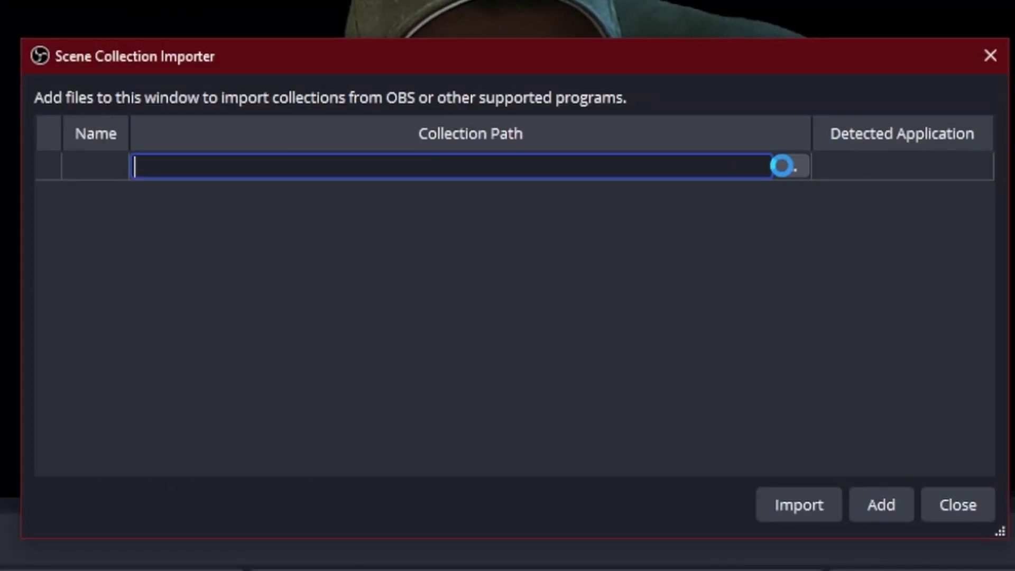
click(782, 166)
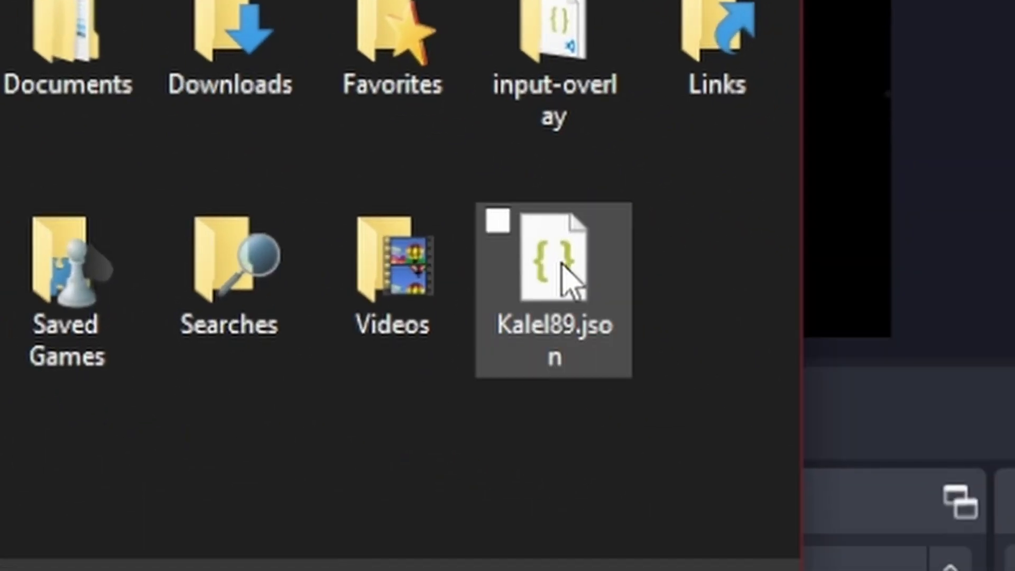
double_click(565, 275)
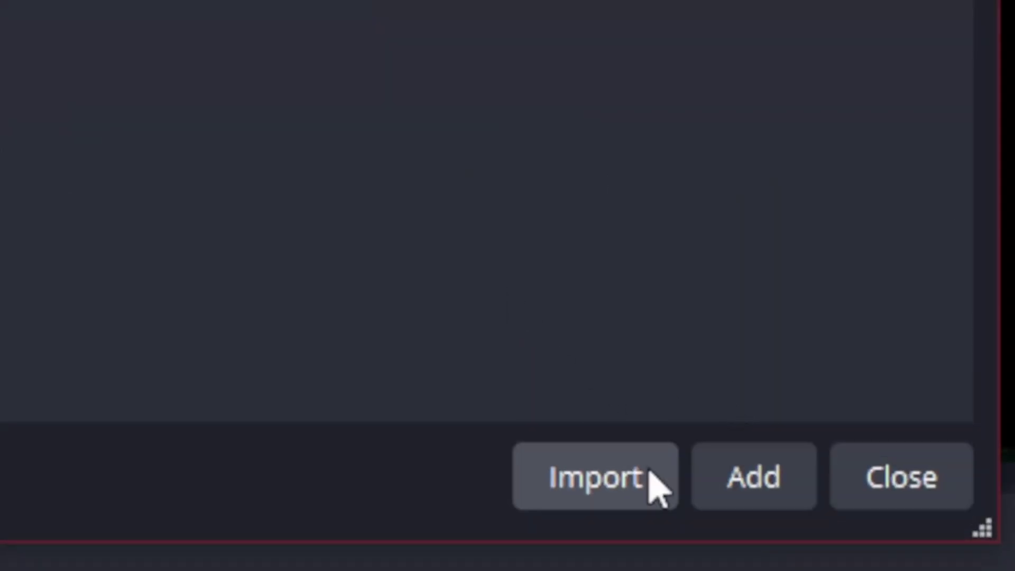
click(793, 479)
click(421, 7)
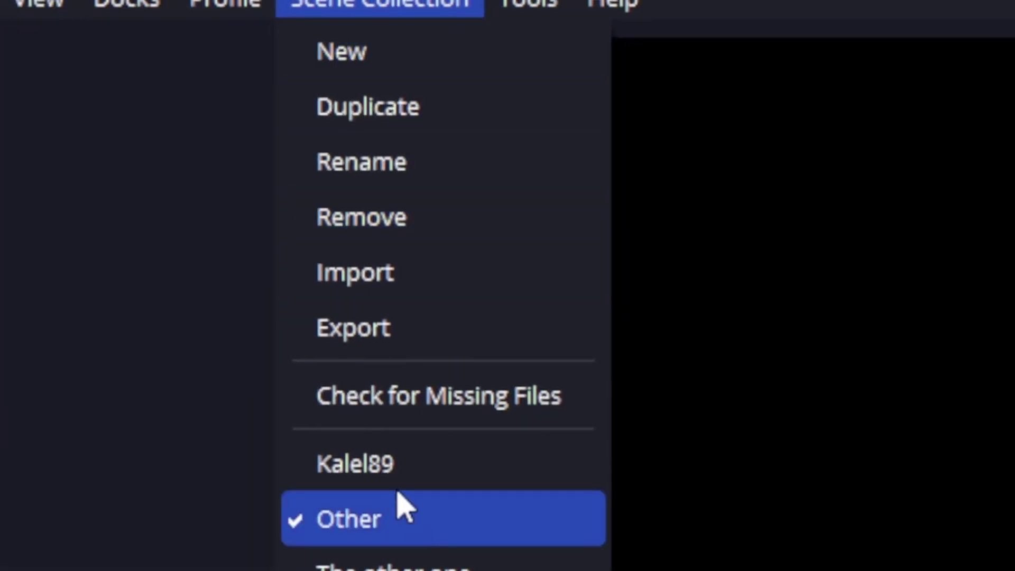
click(397, 479)
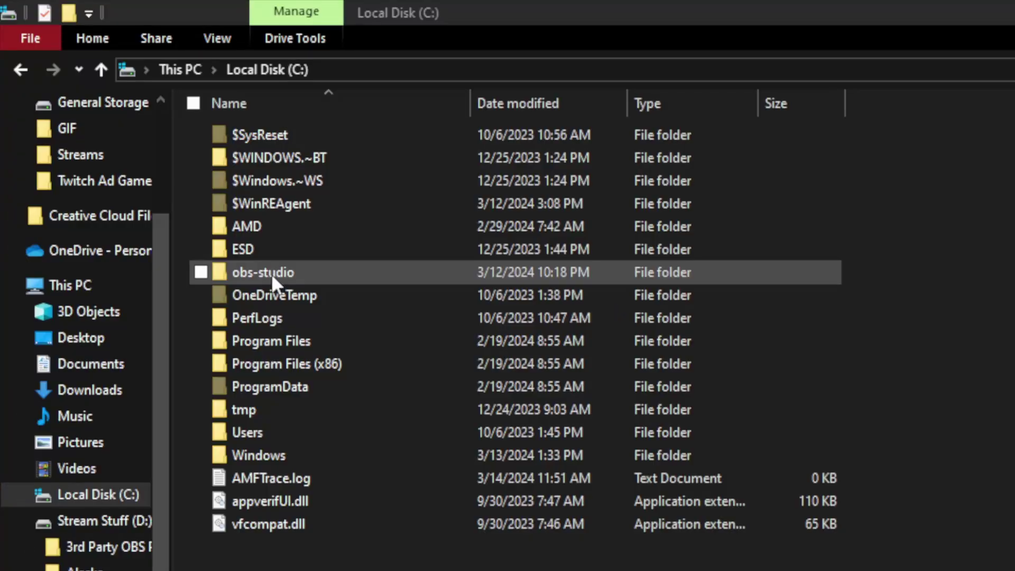
Step: Browse from C: into obs-studio, then into its Designs By OSUPhoenix Assets folder
double_click(272, 272)
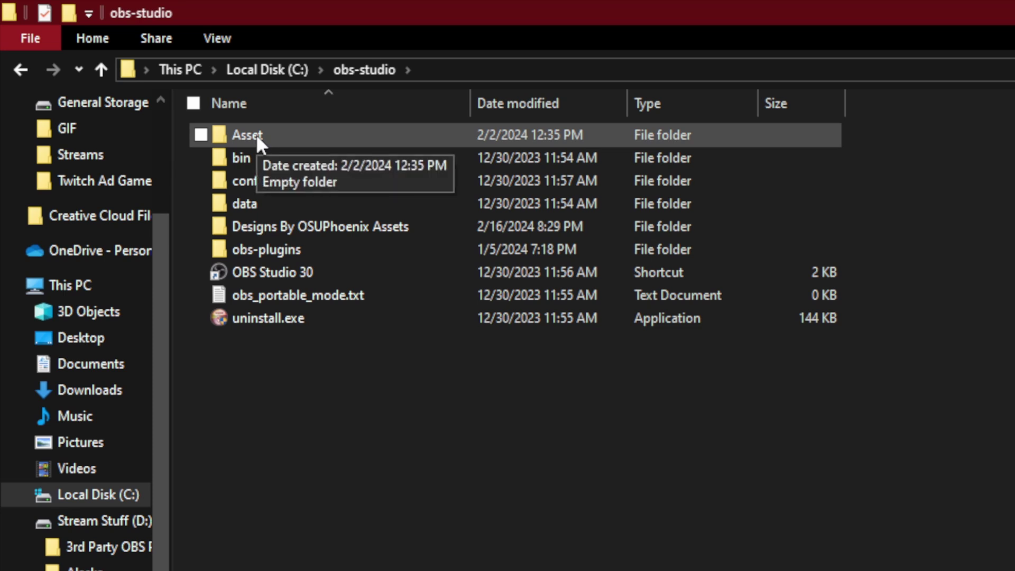
double_click(353, 227)
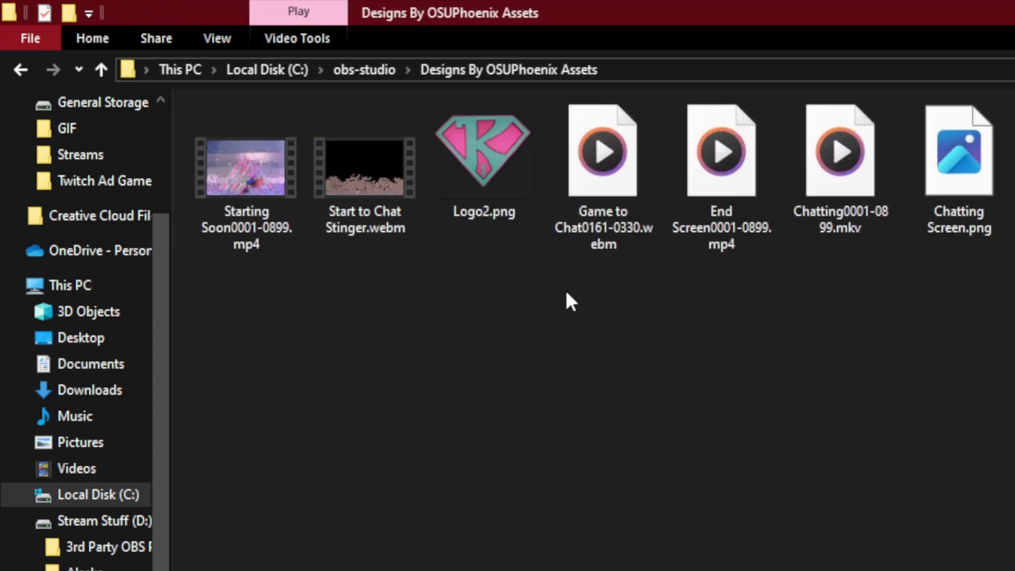